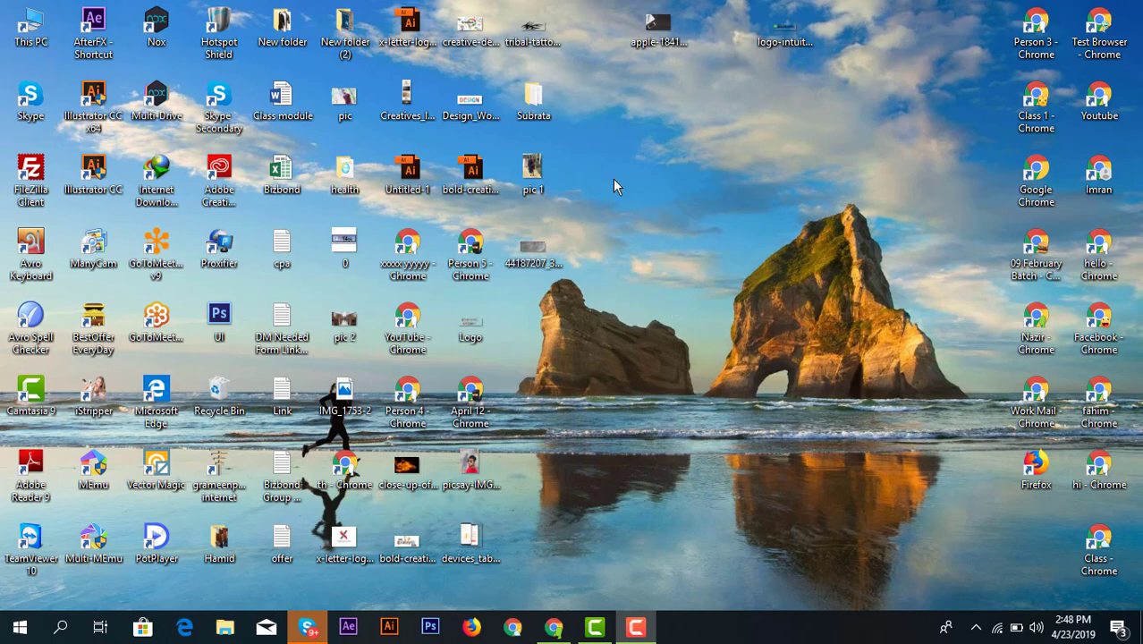
Step: In Chrome, go to freenom.com by typing 'fre' and accepting the completion
left_click(554, 626)
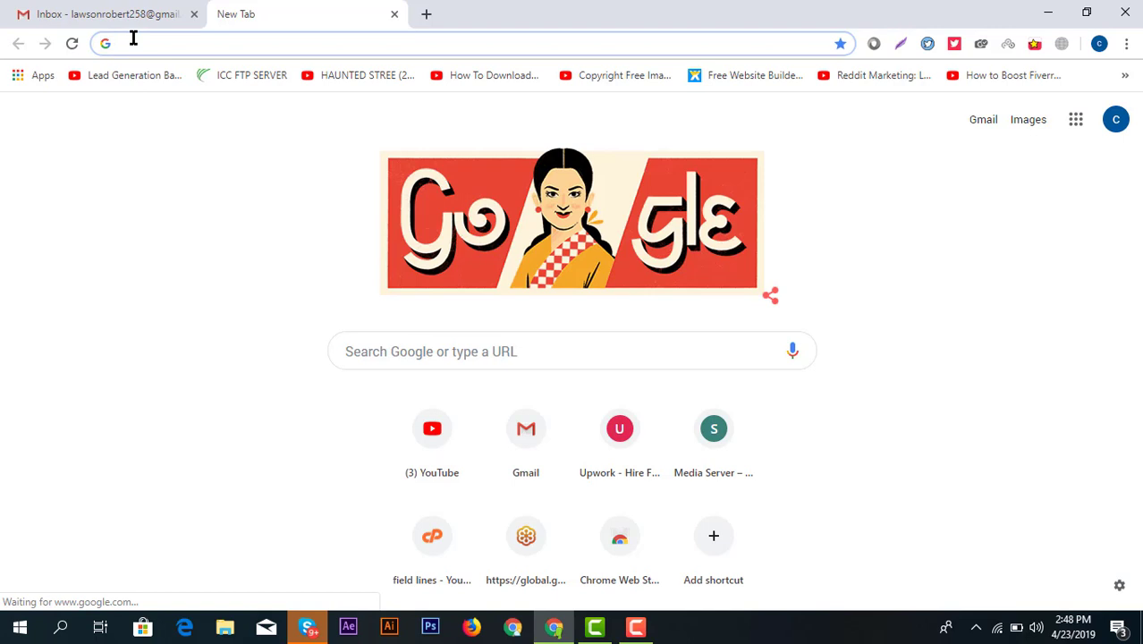
type("fre")
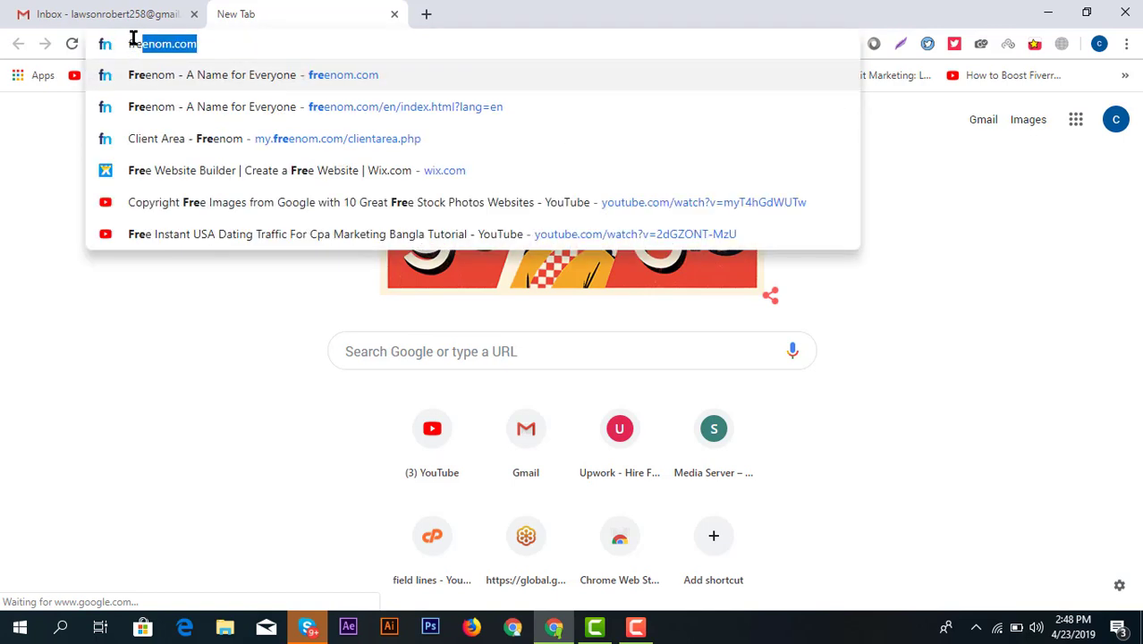
key("Return")
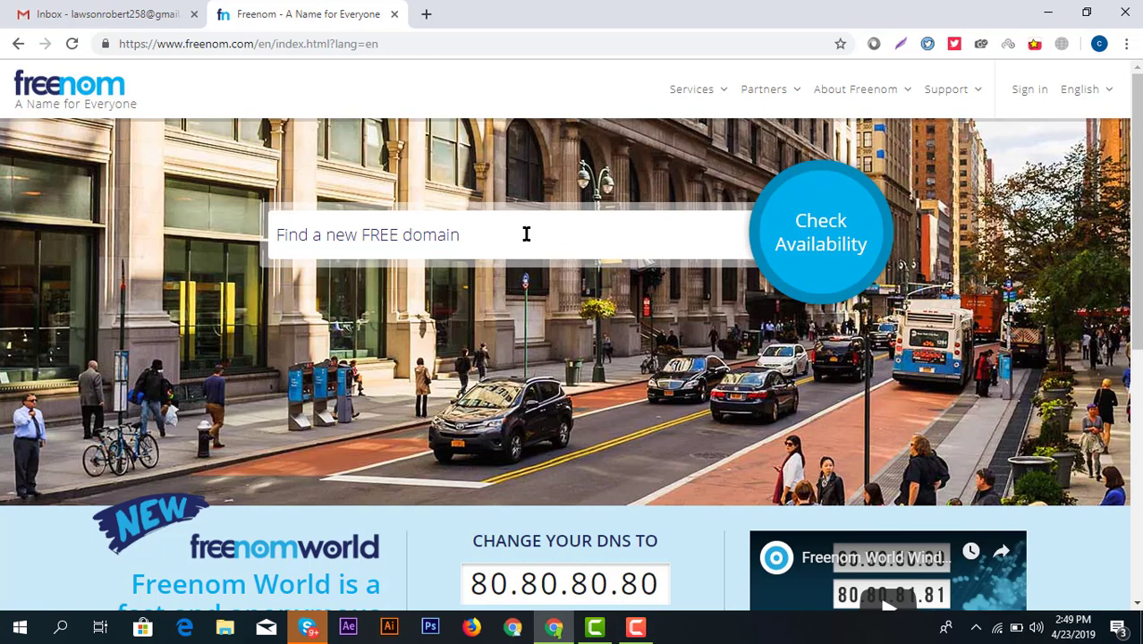
Step: Check availability of 'bluebolt' and add the free bluebolt.ml domain to the cart
left_click(526, 234)
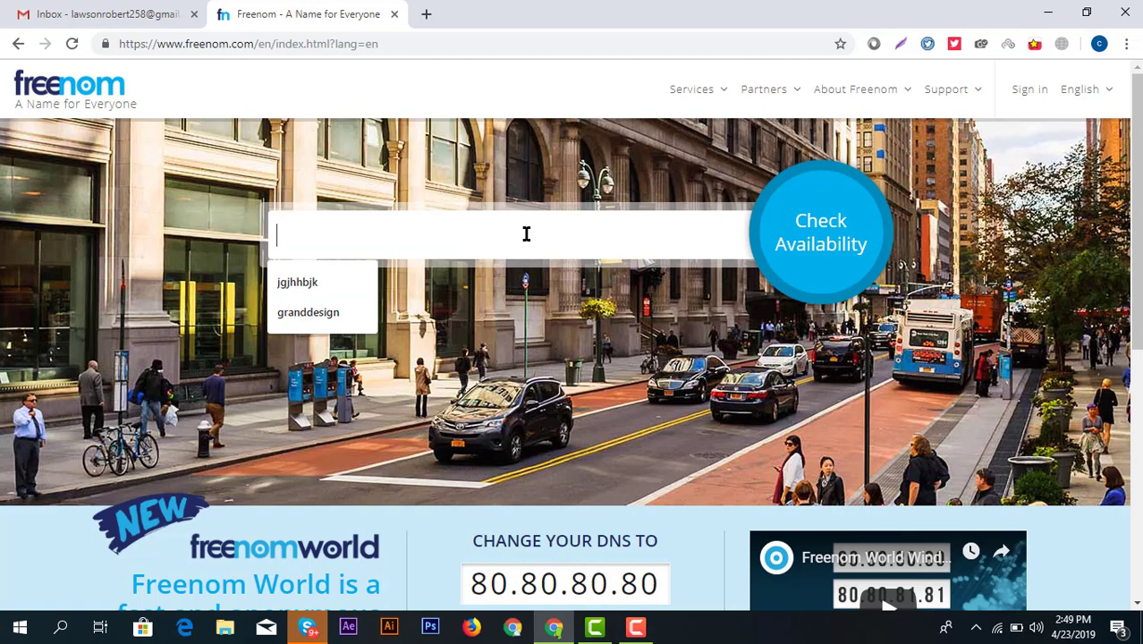
type("b")
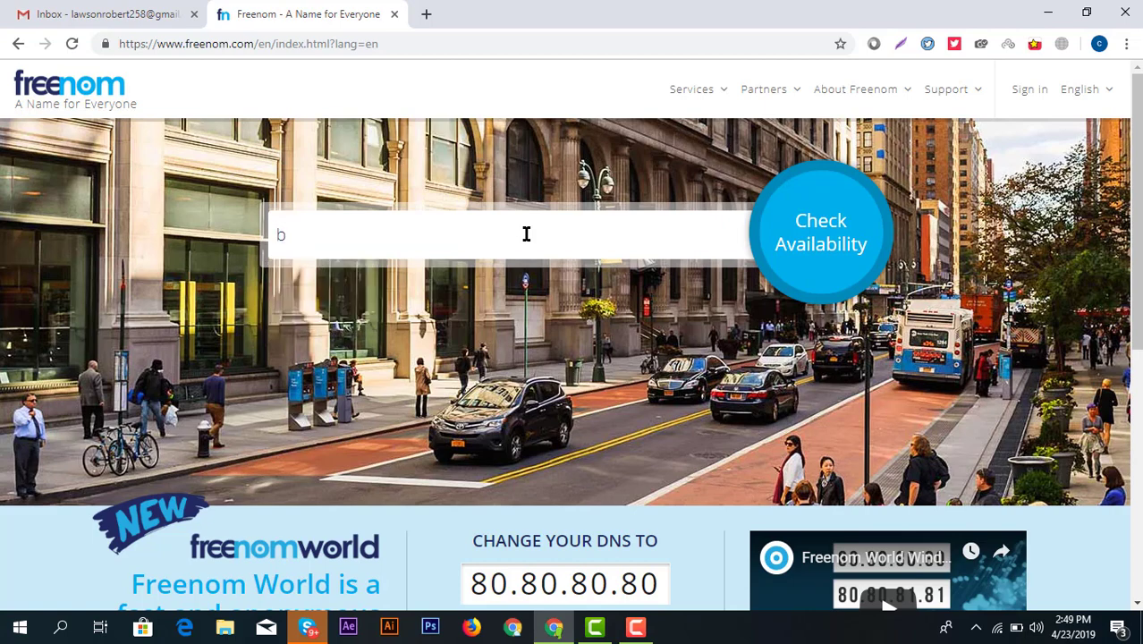
type("luebolt")
left_click(803, 231)
left_click(821, 231)
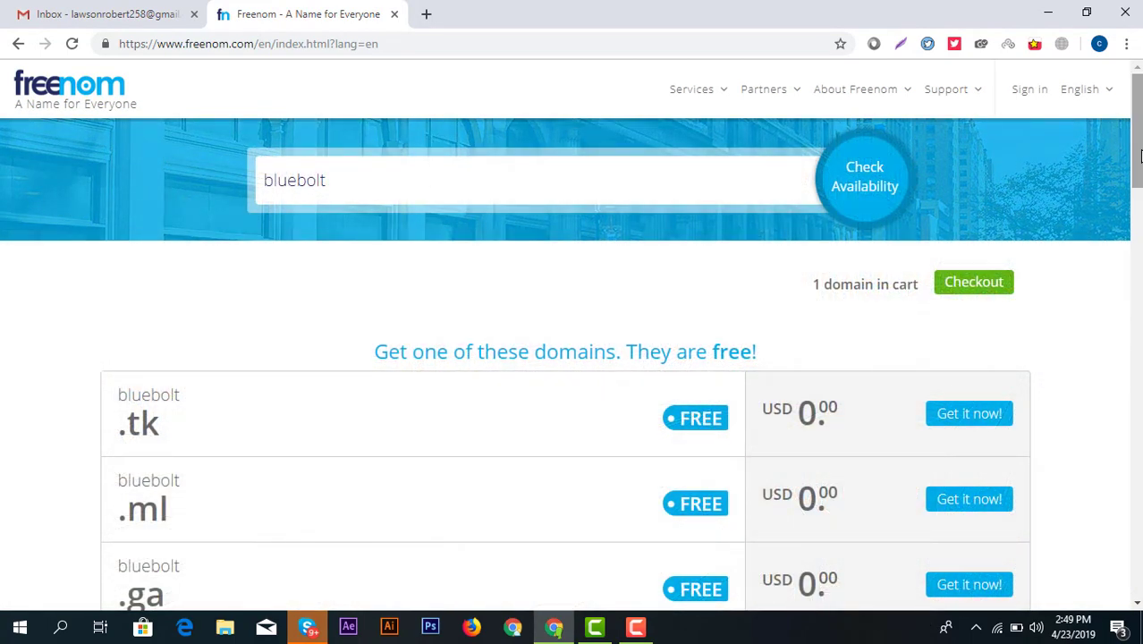
left_click_drag(1139, 157, 1137, 197)
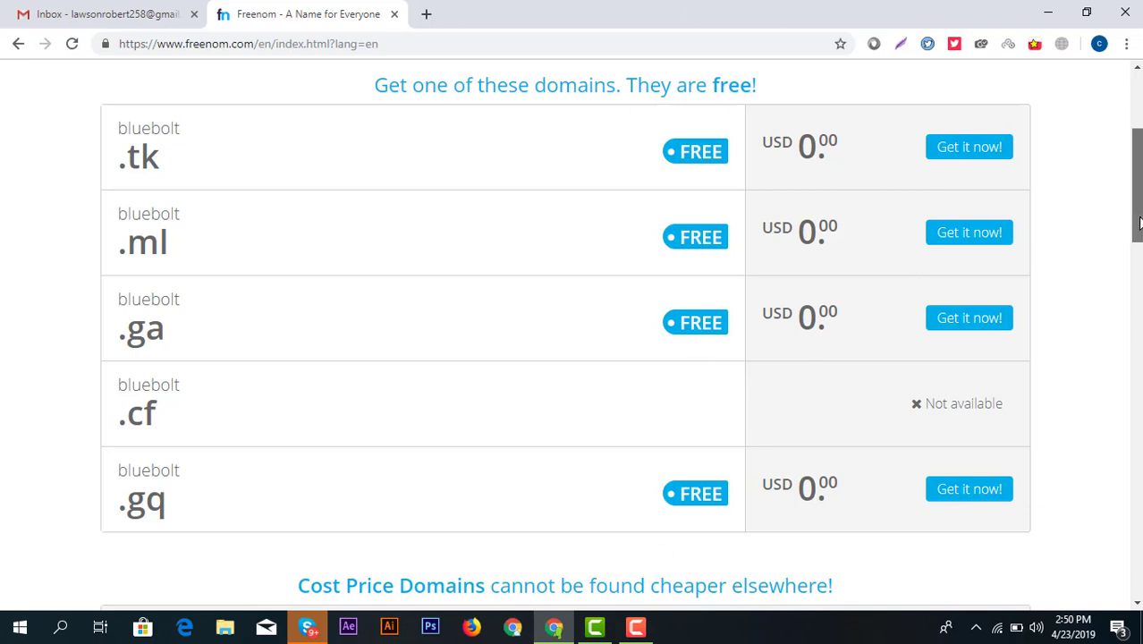
left_click_drag(1138, 224, 1137, 203)
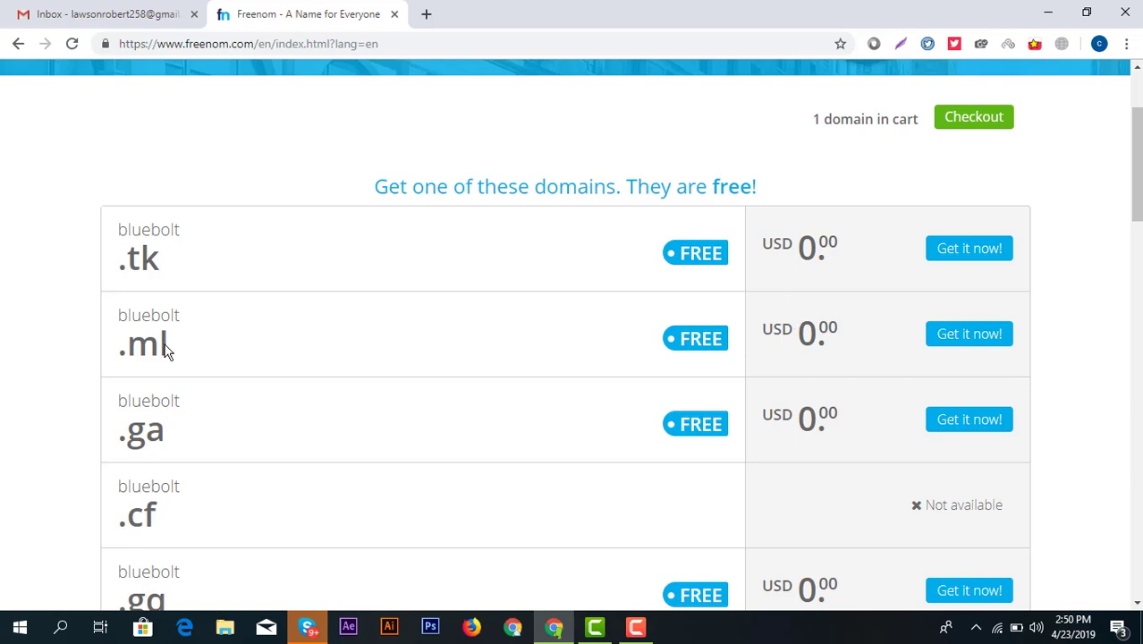
left_click(970, 336)
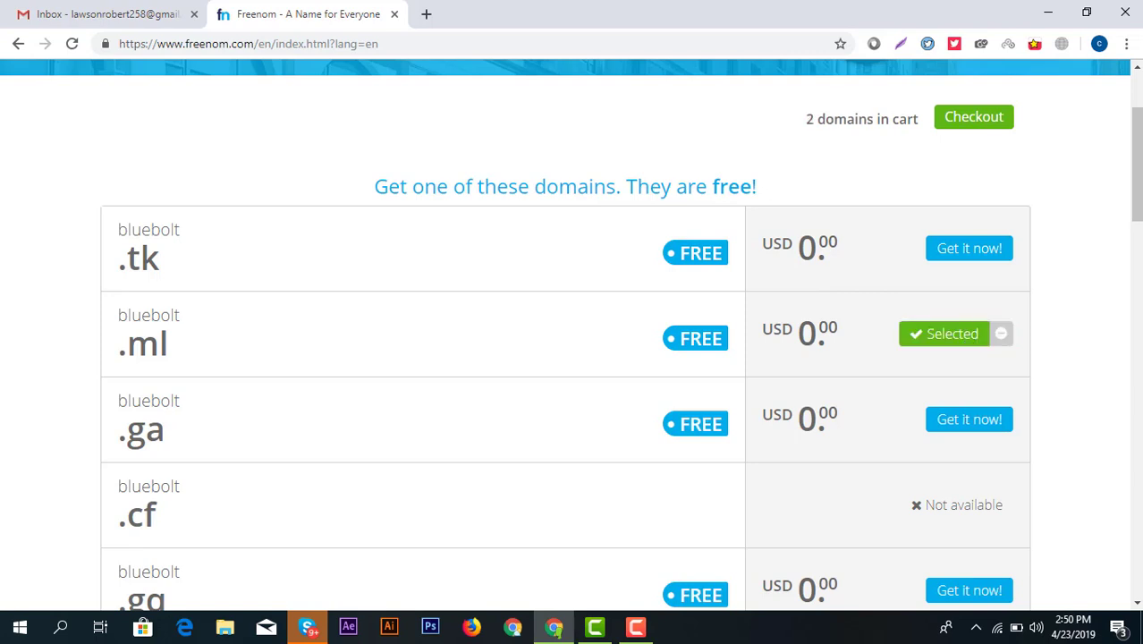
scroll(1139, 101, "up", 1)
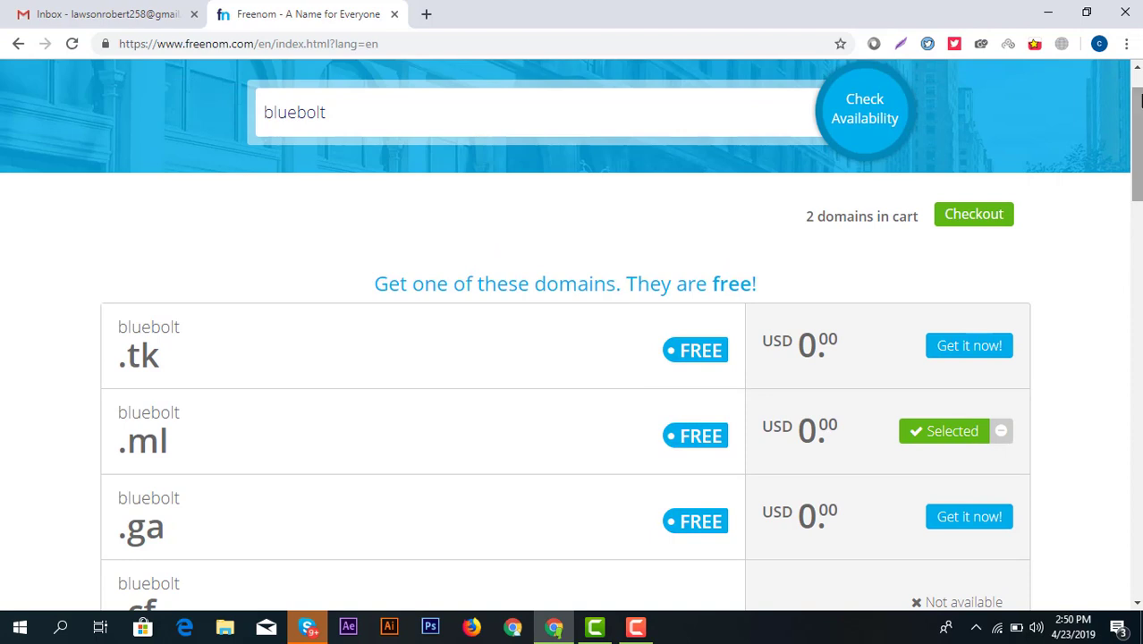
Step: At checkout, set bluebolt.ml and granddesign.cf to 12 Months @ FREE and continue
left_click(961, 219)
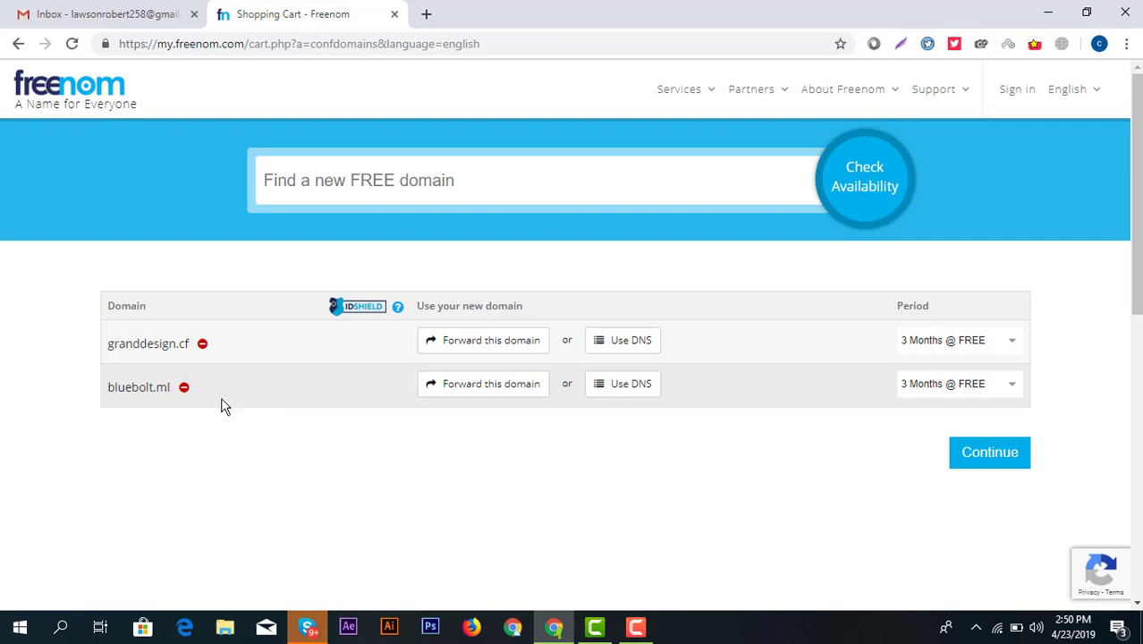
left_click(946, 386)
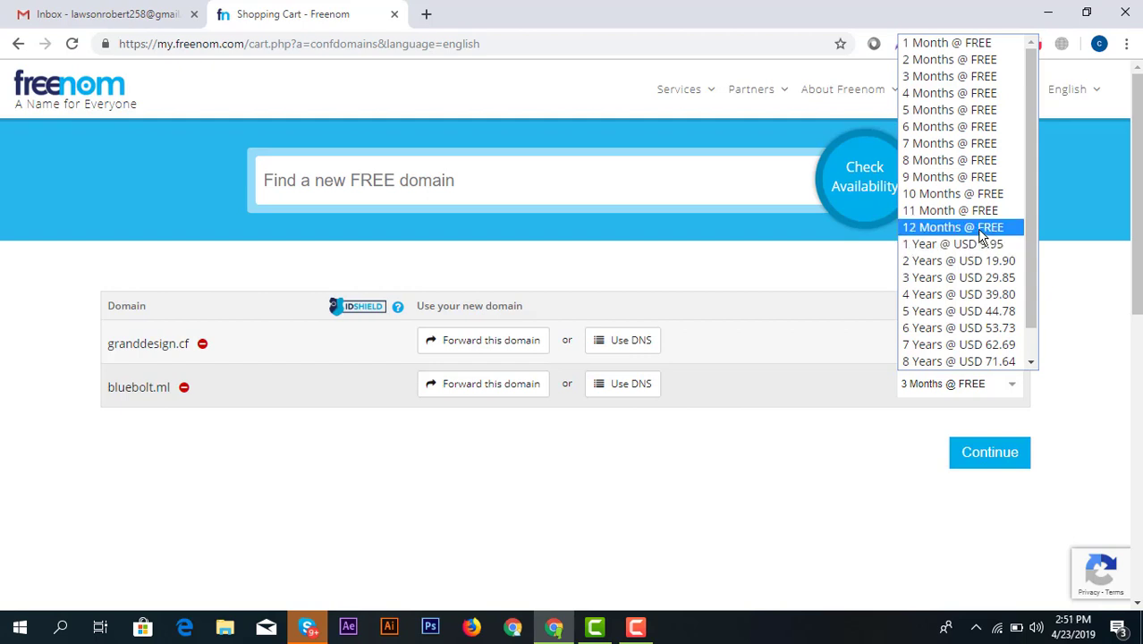
left_click(980, 229)
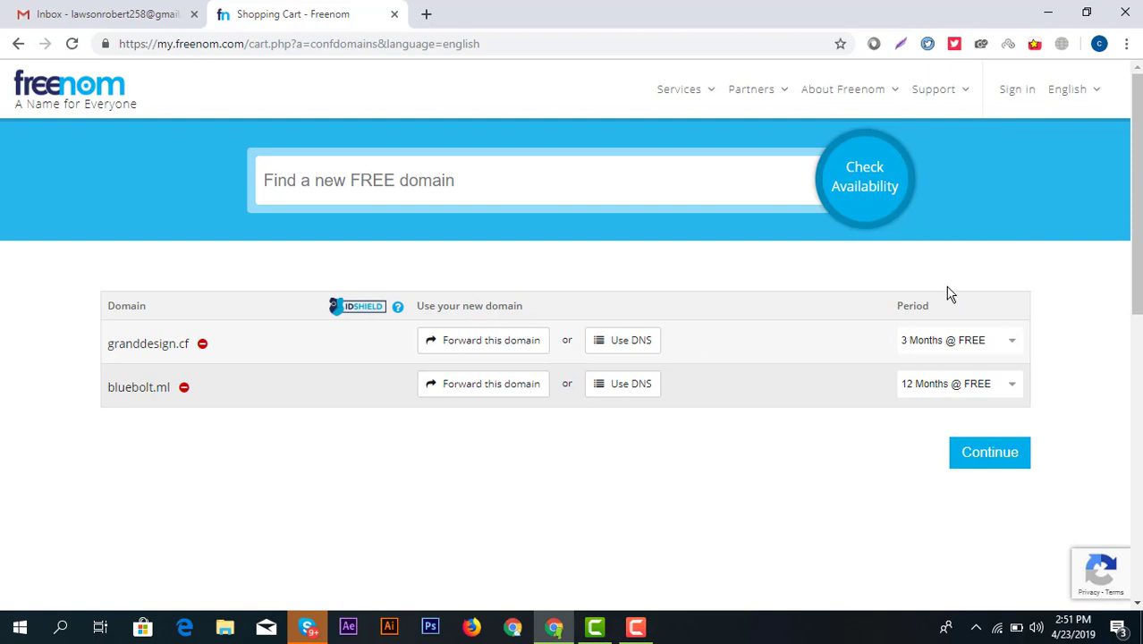
left_click(921, 343)
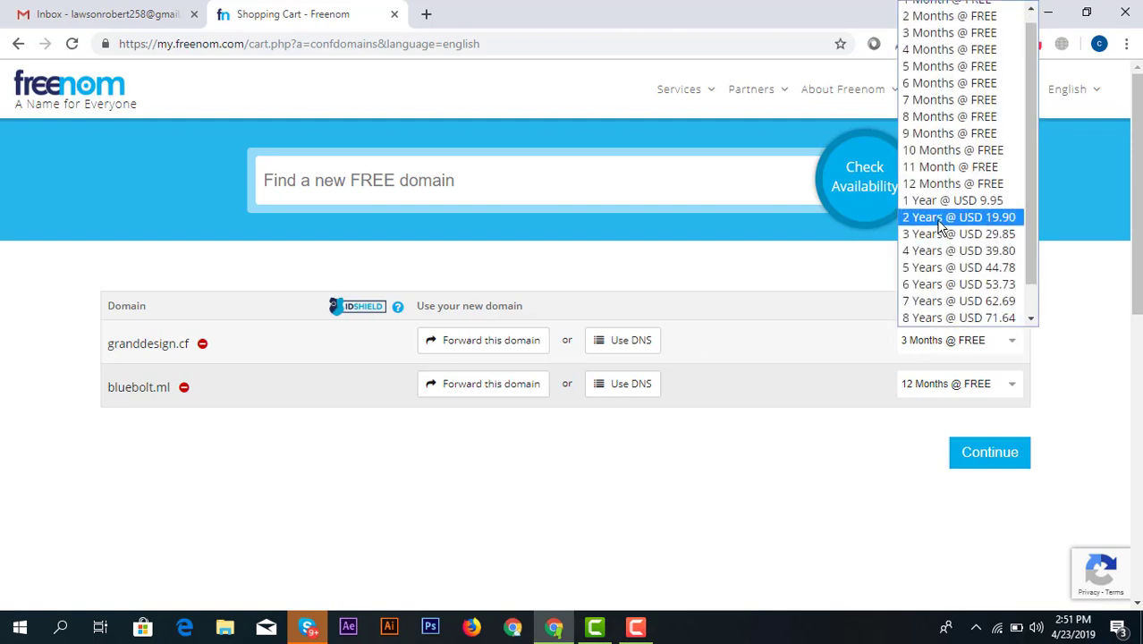
left_click(949, 182)
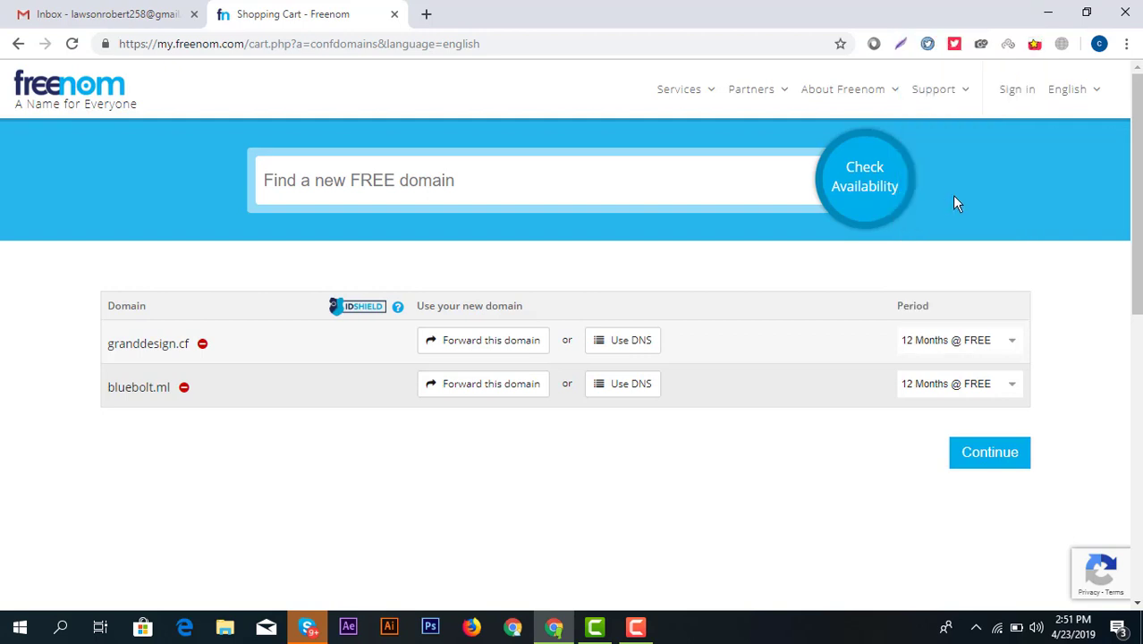
left_click(990, 454)
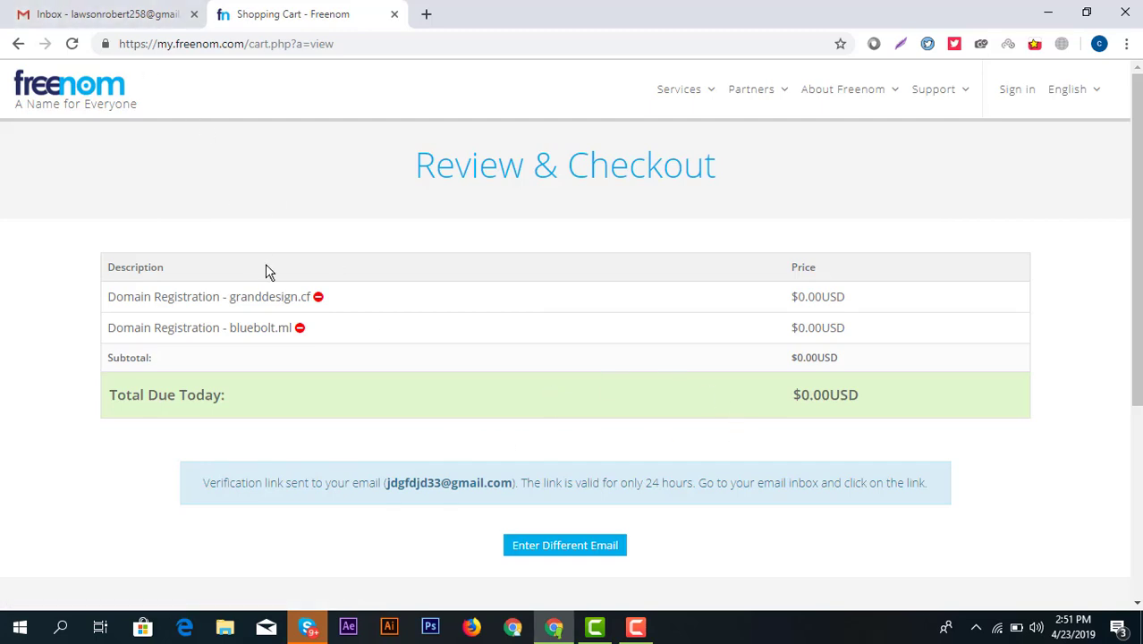
Step: Choose to verify a different email address and focus the empty email field
left_click(543, 547)
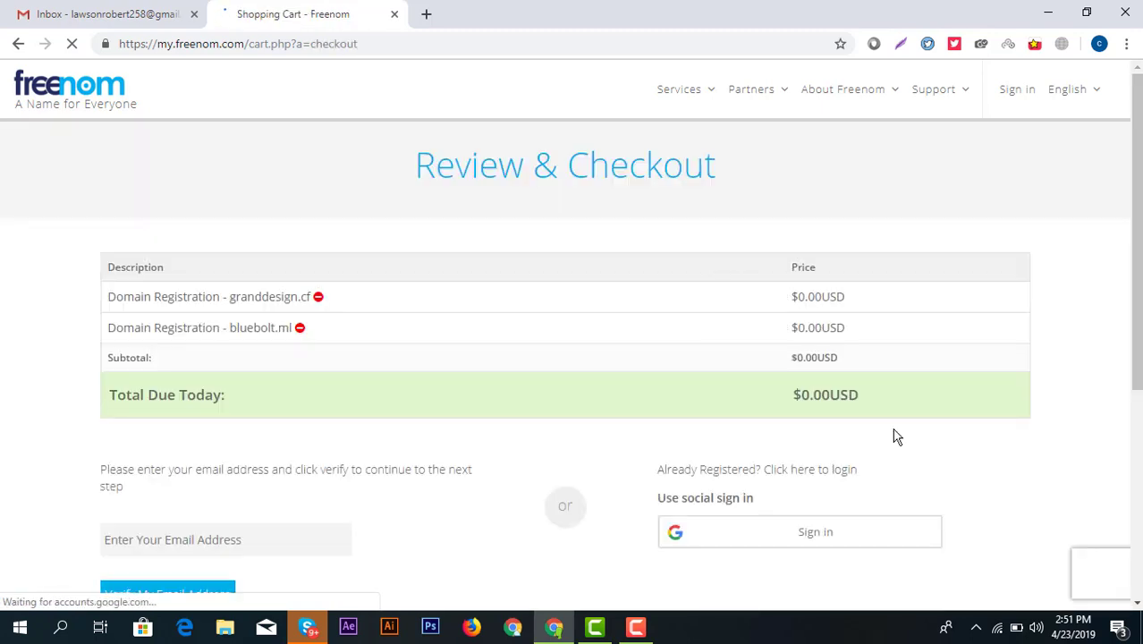
scroll(572, 357, "down", 1)
scroll(1137, 217, "down", 1)
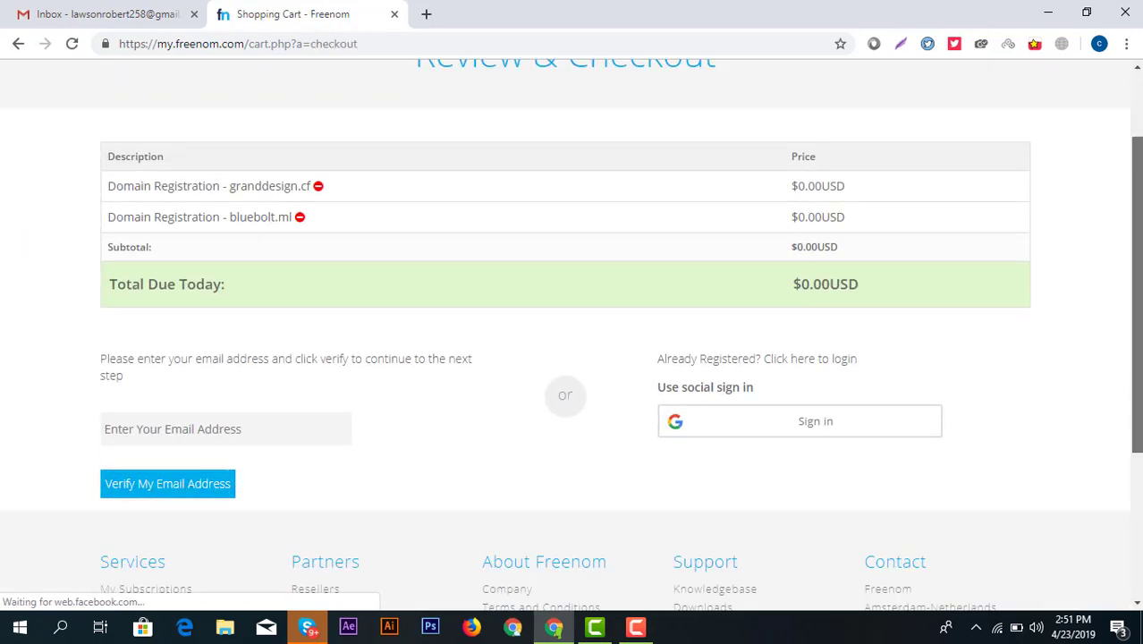
scroll(1138, 217, "up", 1)
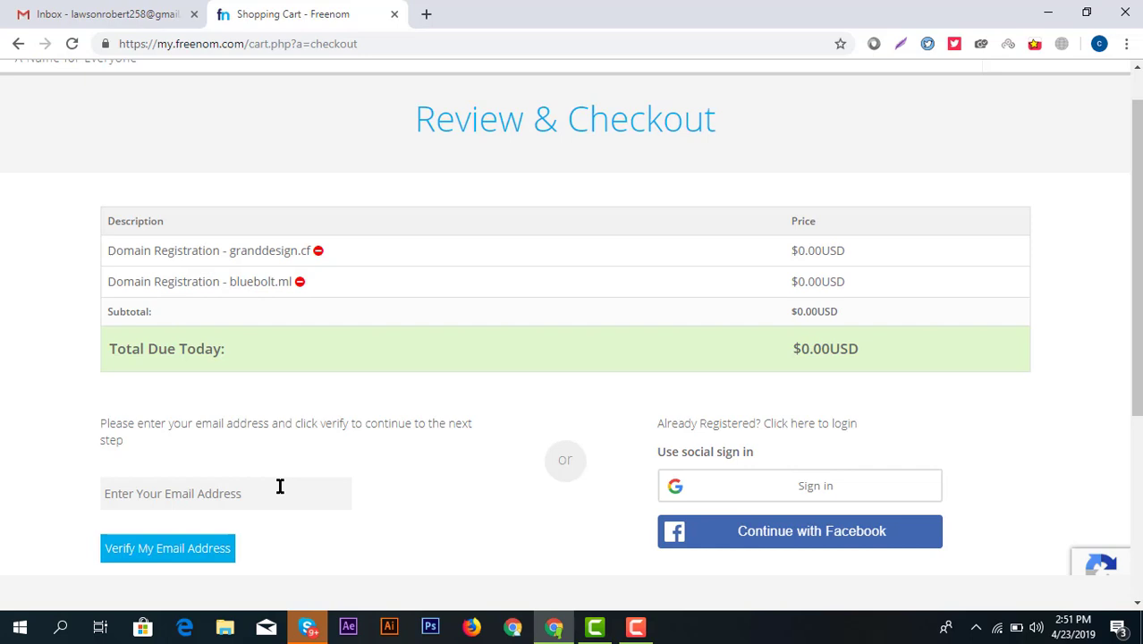
left_click(280, 493)
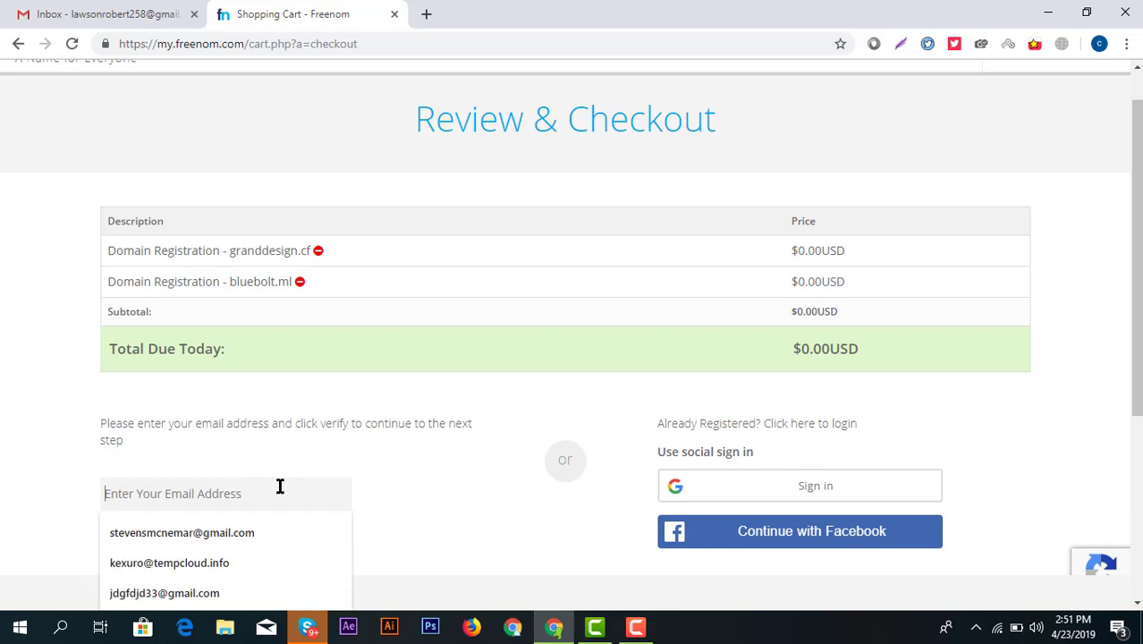
left_click(0, 295)
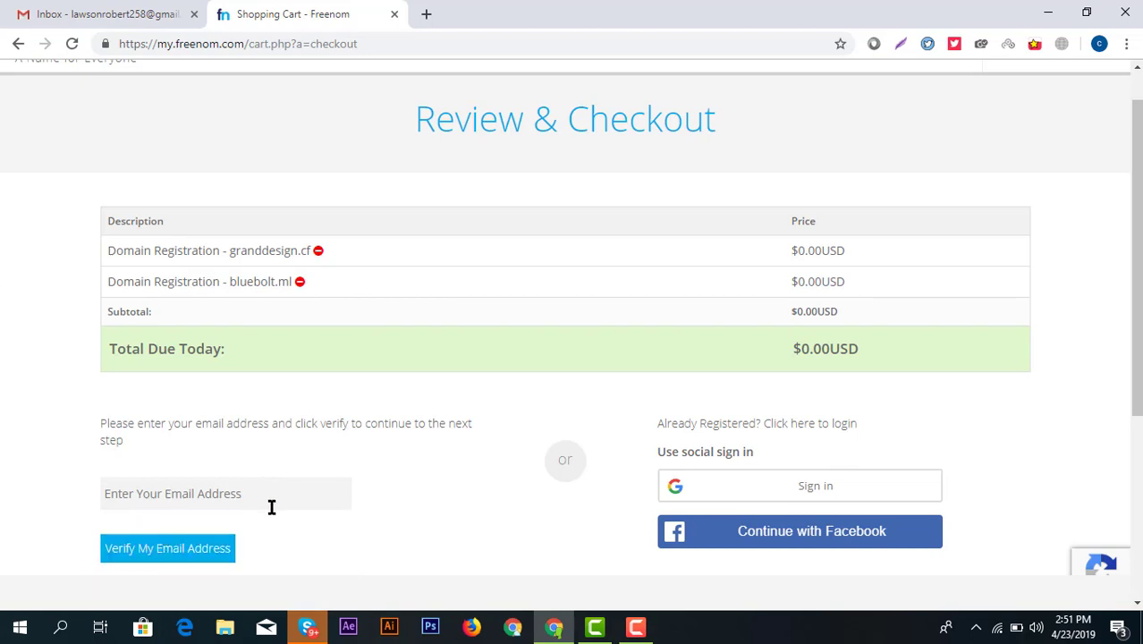
Step: Copy the Gmail account's email address and return to the Freenom checkout tab
left_click(148, 8)
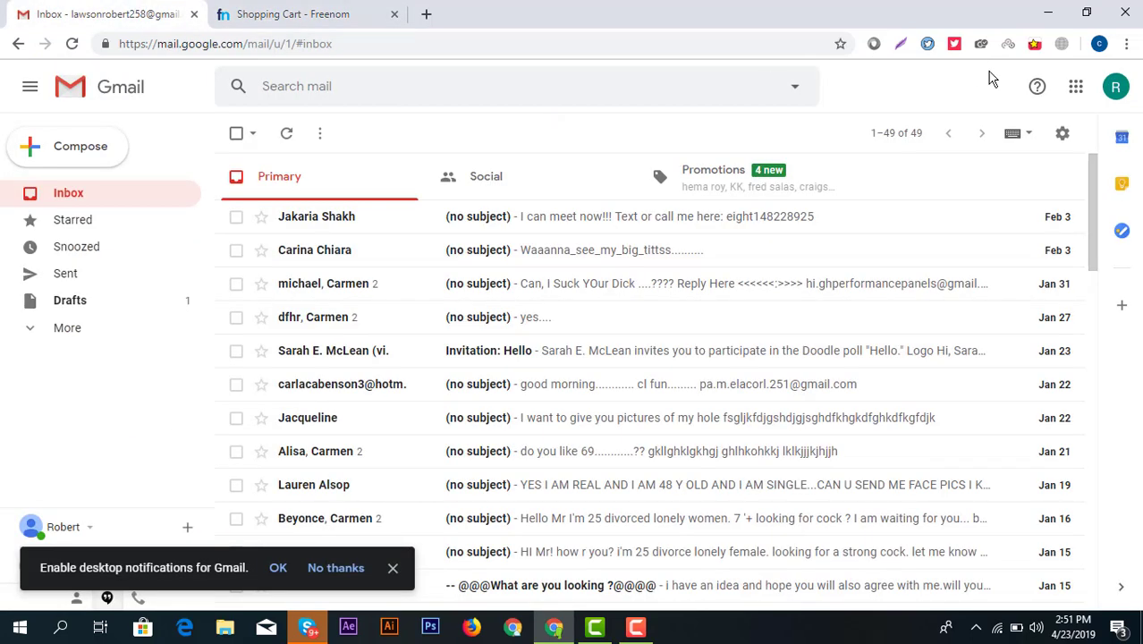
left_click(1115, 99)
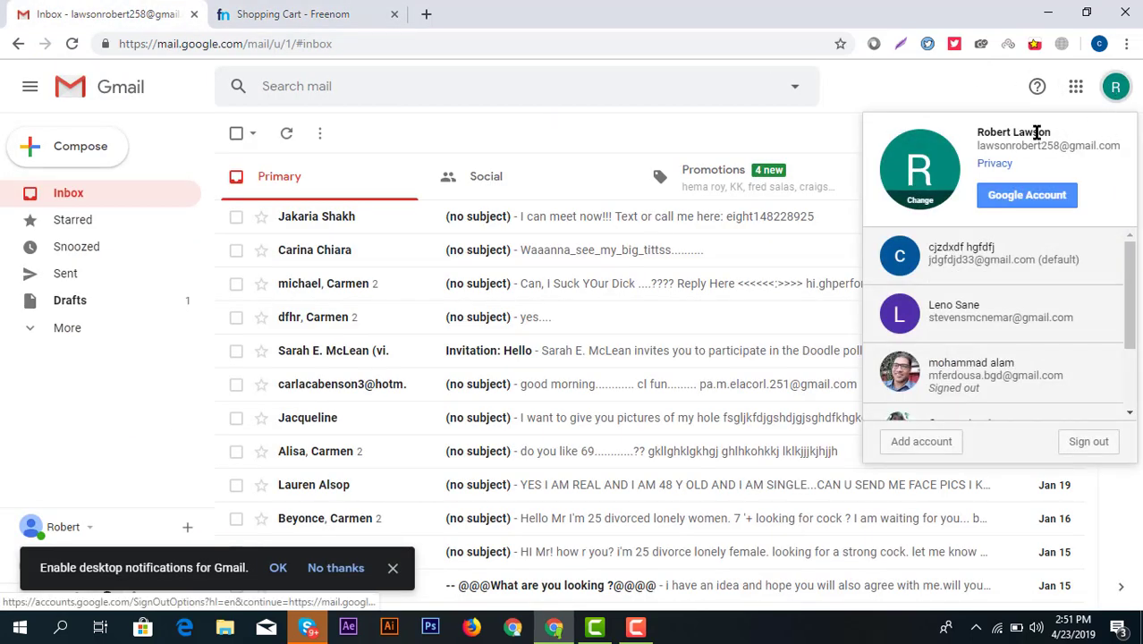
triple_click(1028, 146)
right_click(1027, 147)
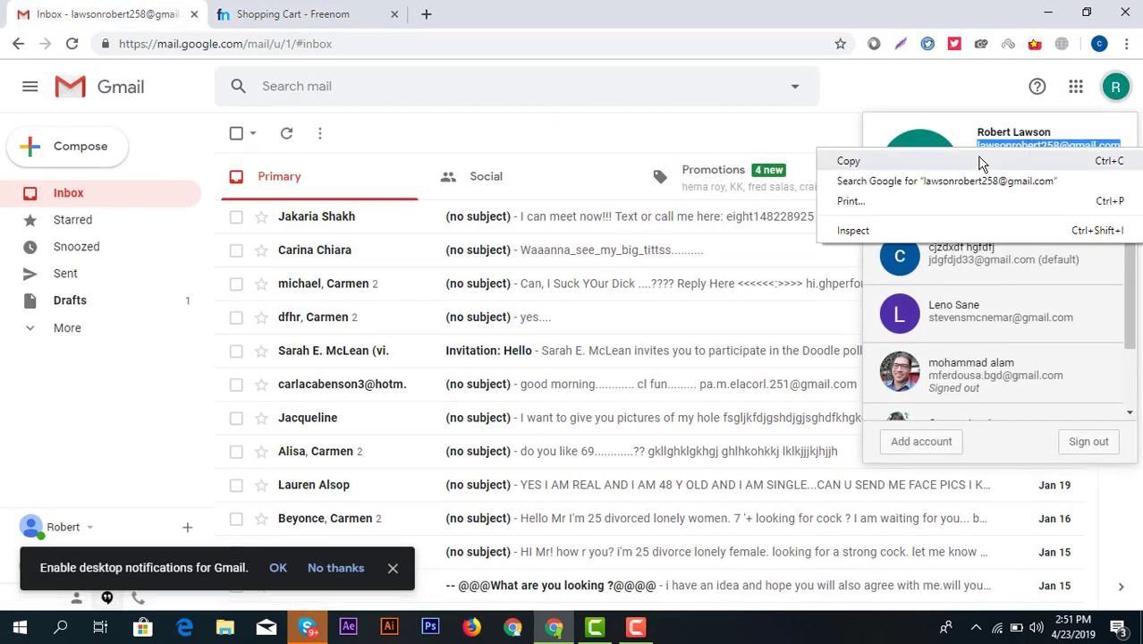
left_click(848, 161)
left_click(277, 13)
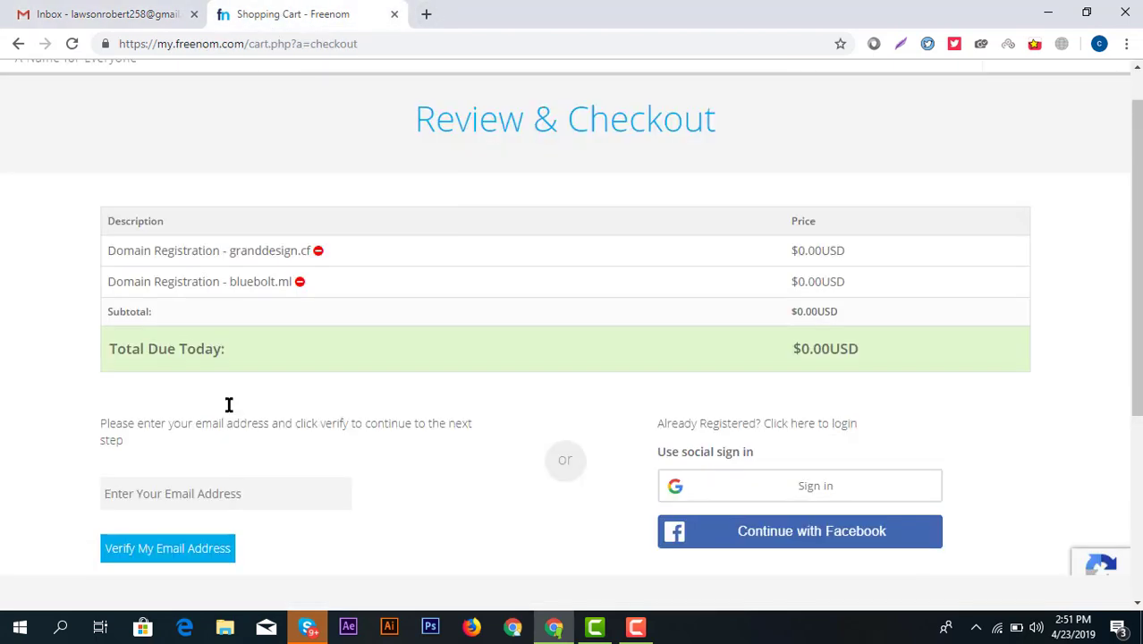
Step: Paste the copied Gmail address and request the Freenom verification link
left_click(229, 497)
key("ctrl+v")
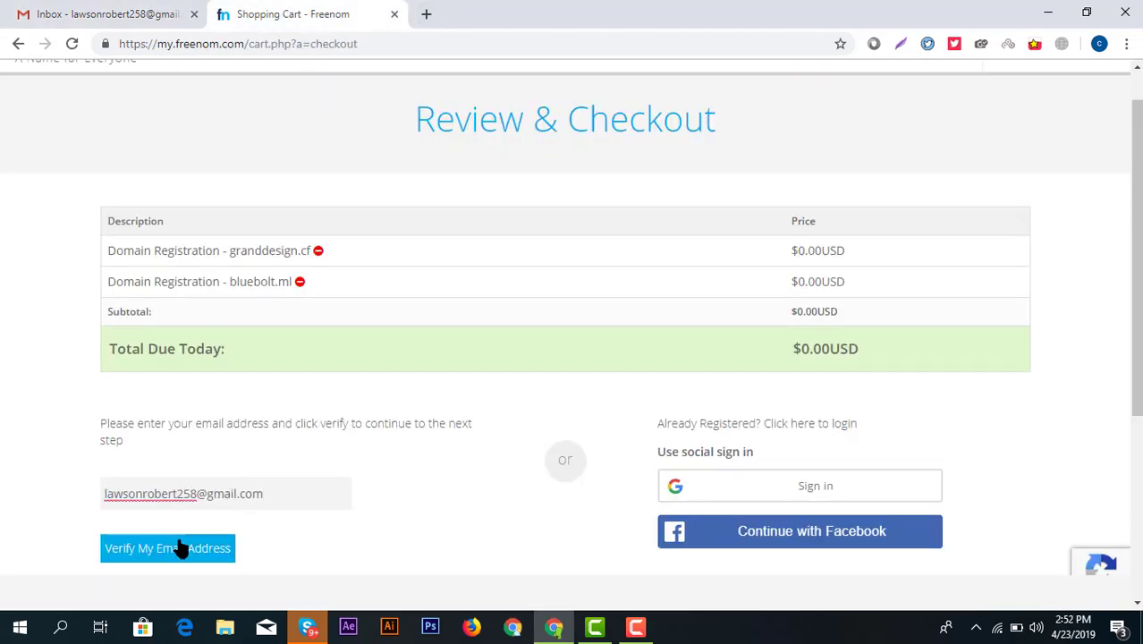
left_click(181, 548)
left_click(182, 549)
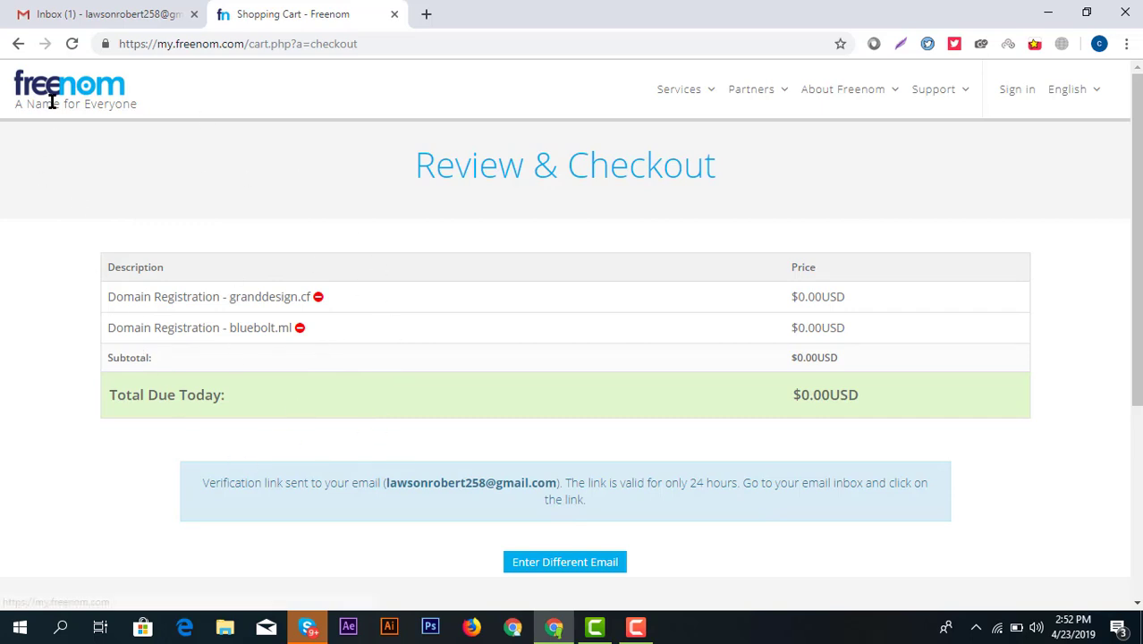
Step: Open the Freenom Email Verification message in Gmail and follow its verification link
left_click(99, 9)
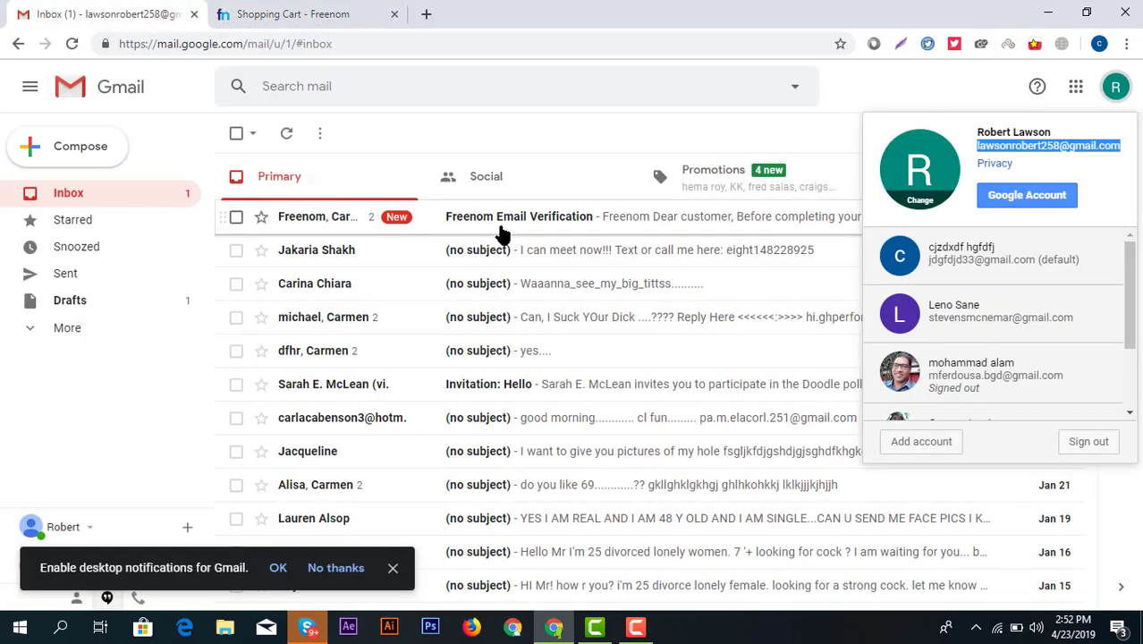
left_click(554, 138)
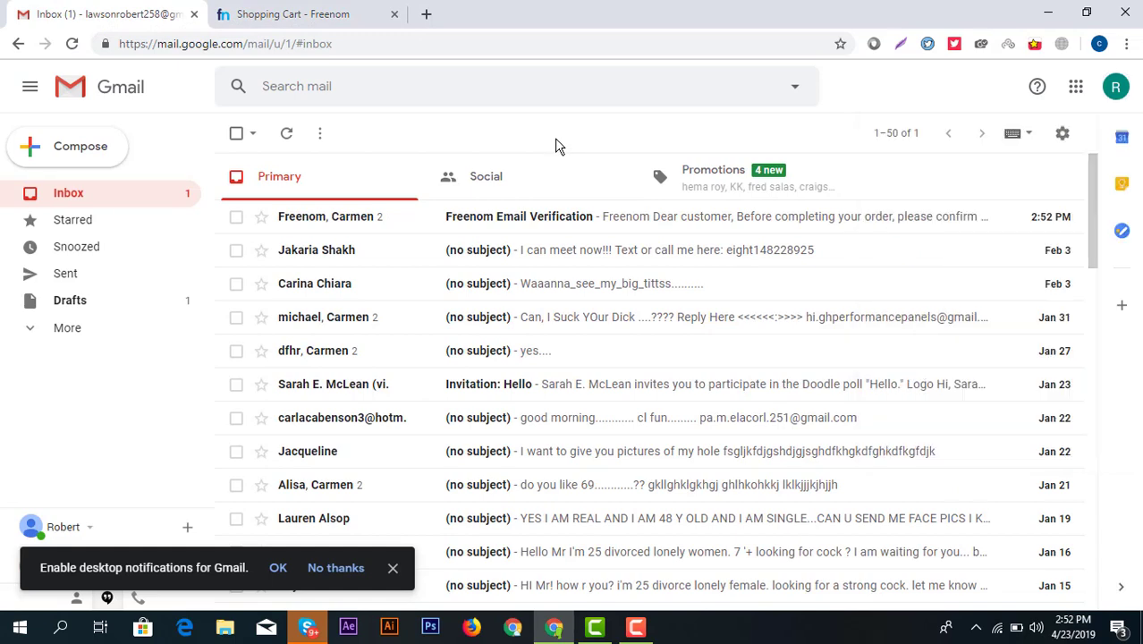
left_click(550, 230)
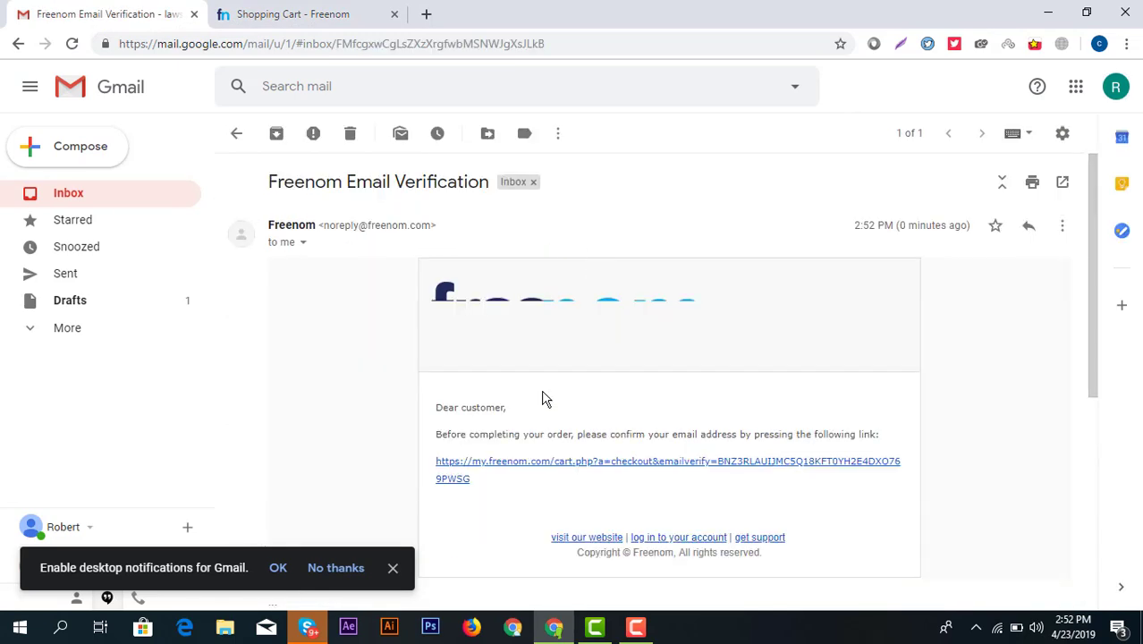
left_click(508, 467)
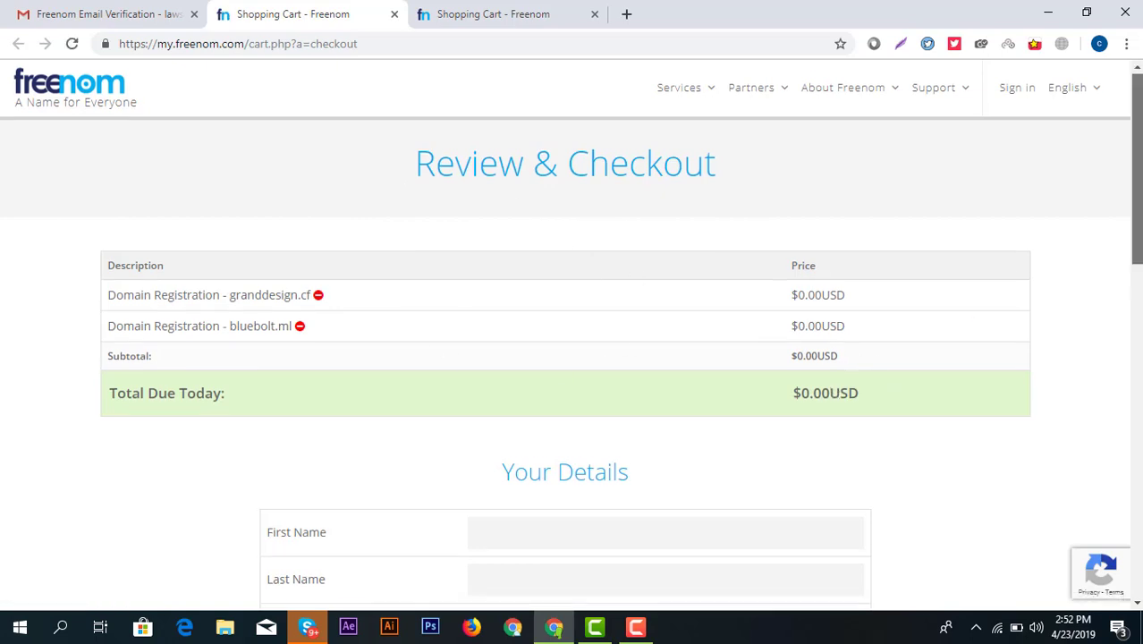
Step: Enter the contact's first name, last name and company name in Your Details
scroll(570, 335, "down", 2)
scroll(570, 335, "down", 2)
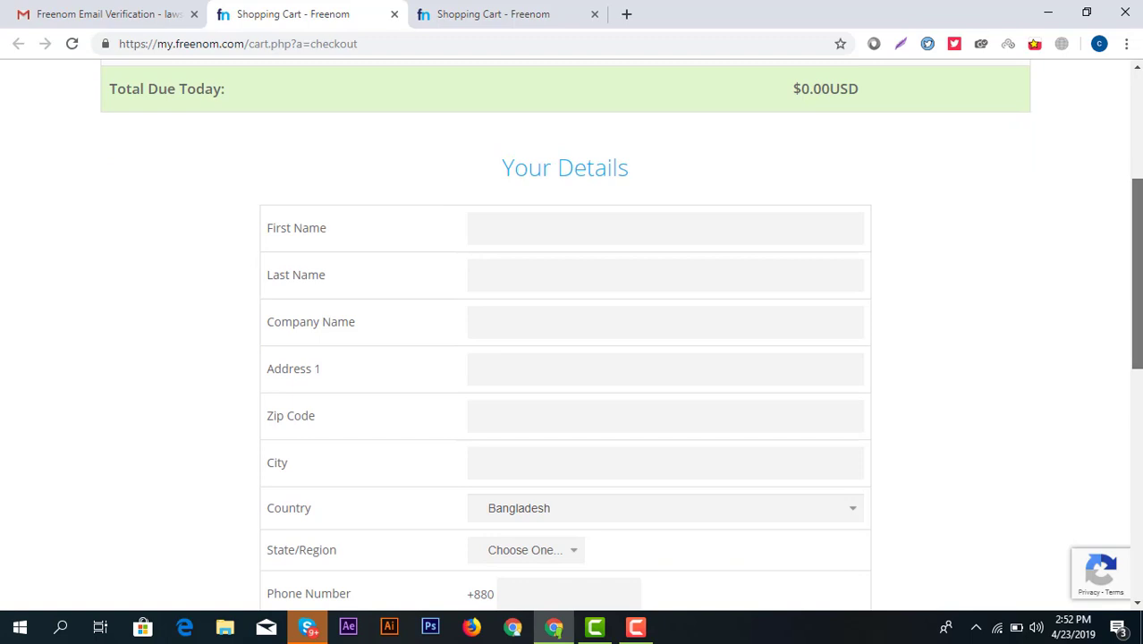
scroll(571, 335, "down", 1)
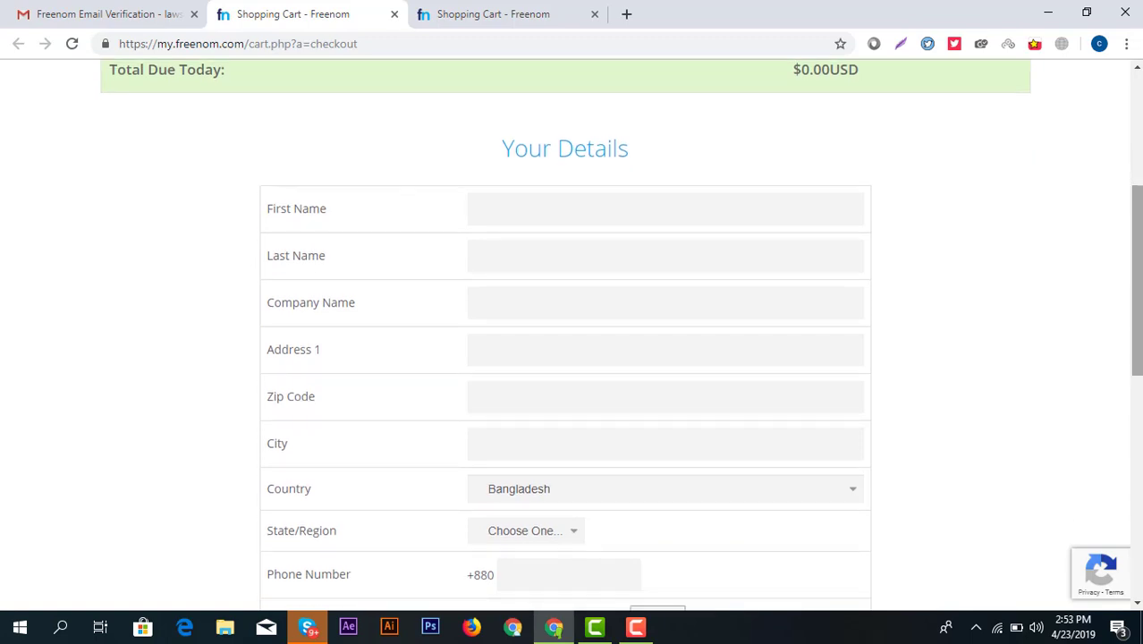
left_click(500, 209)
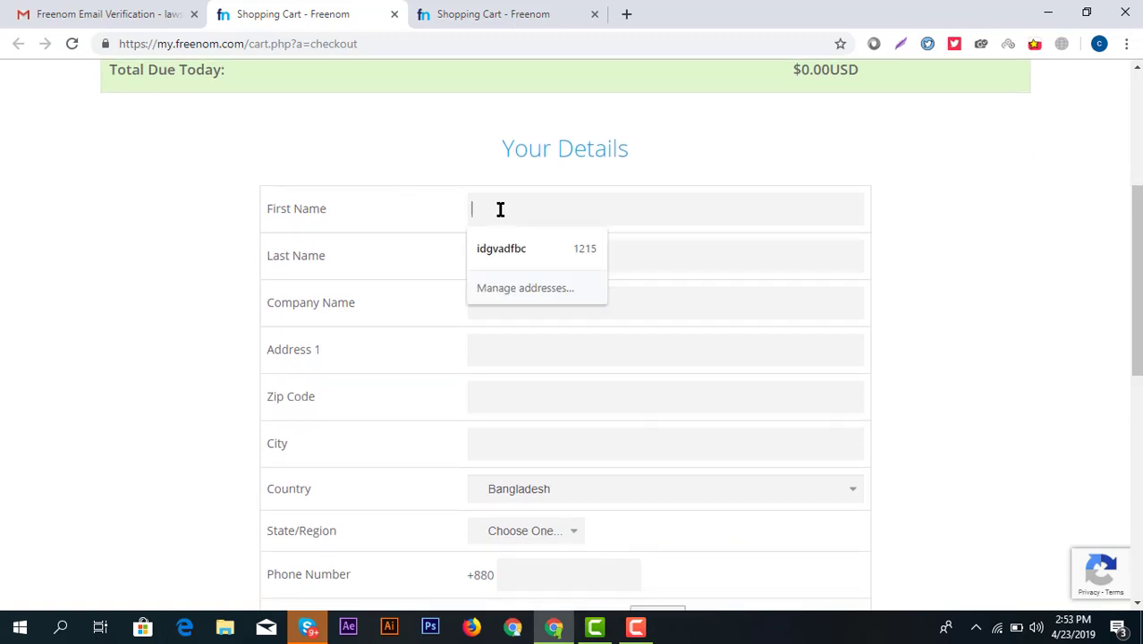
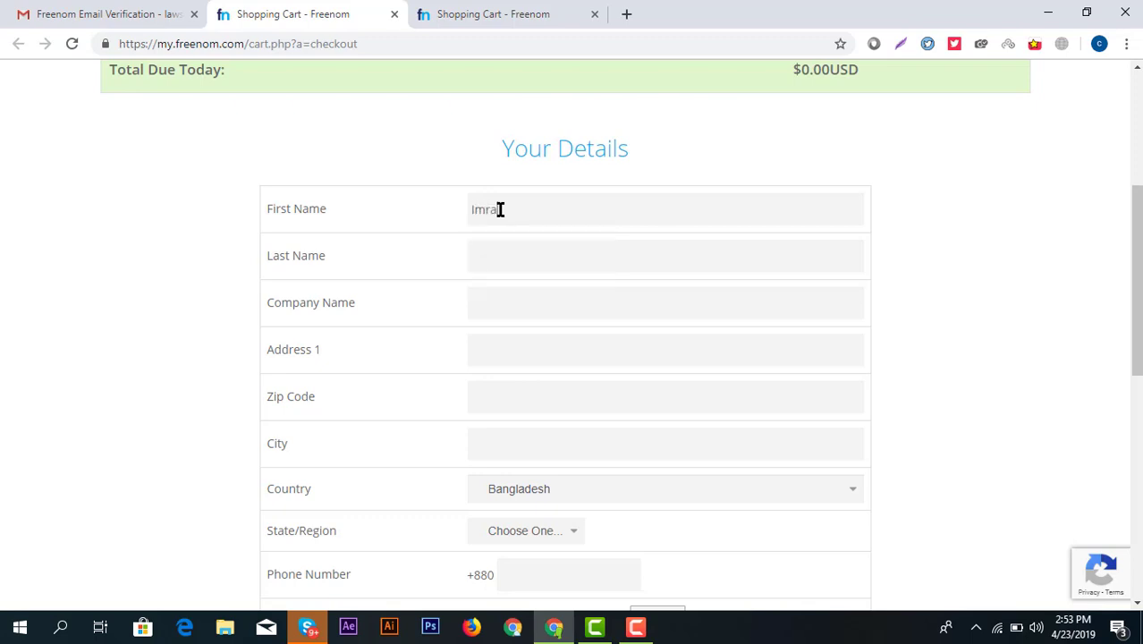
left_click(495, 248)
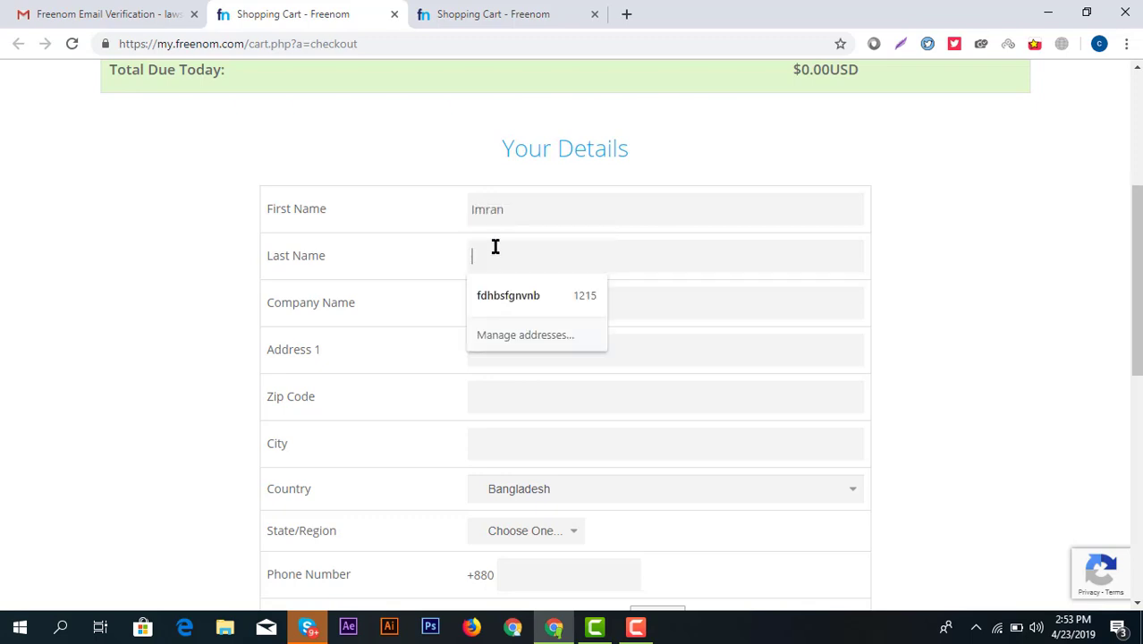
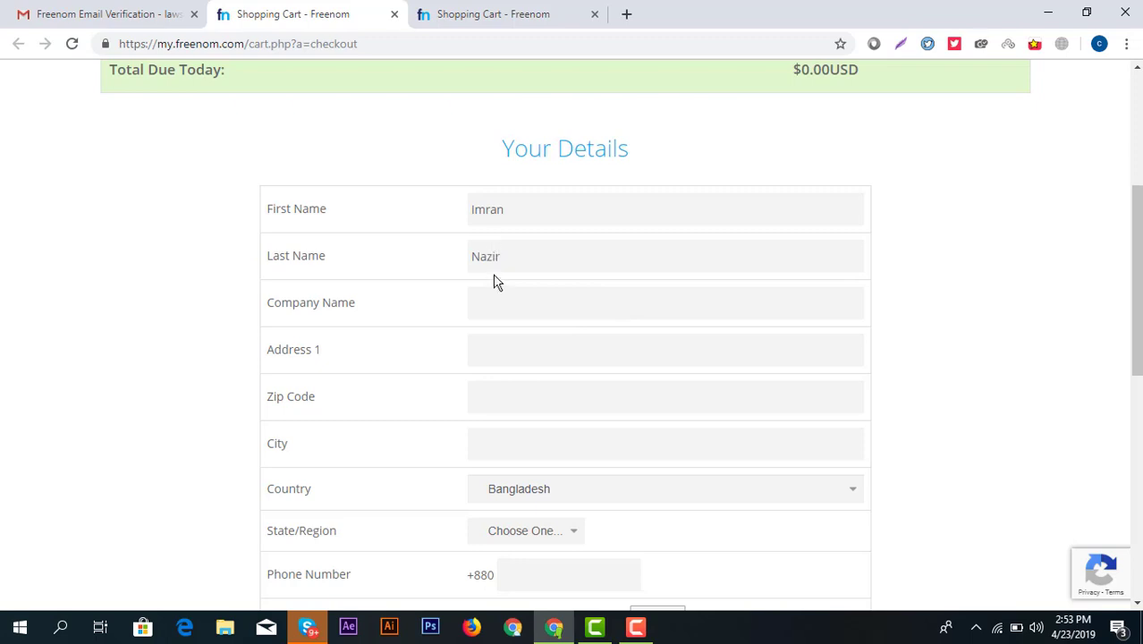
left_click(493, 300)
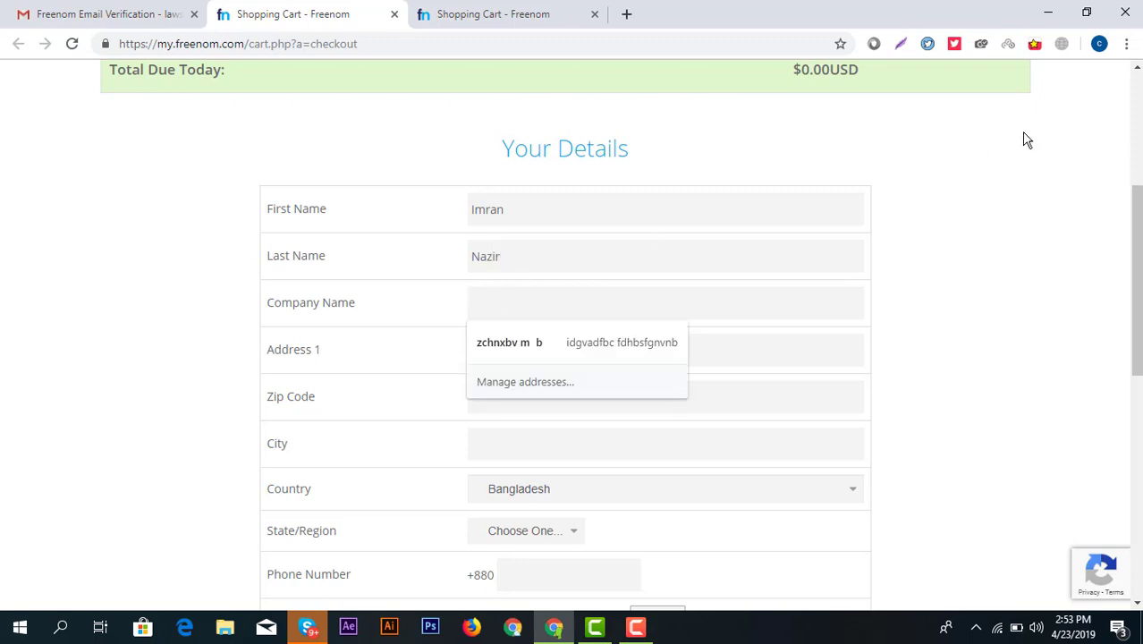
left_click_drag(1135, 218, 1135, 230)
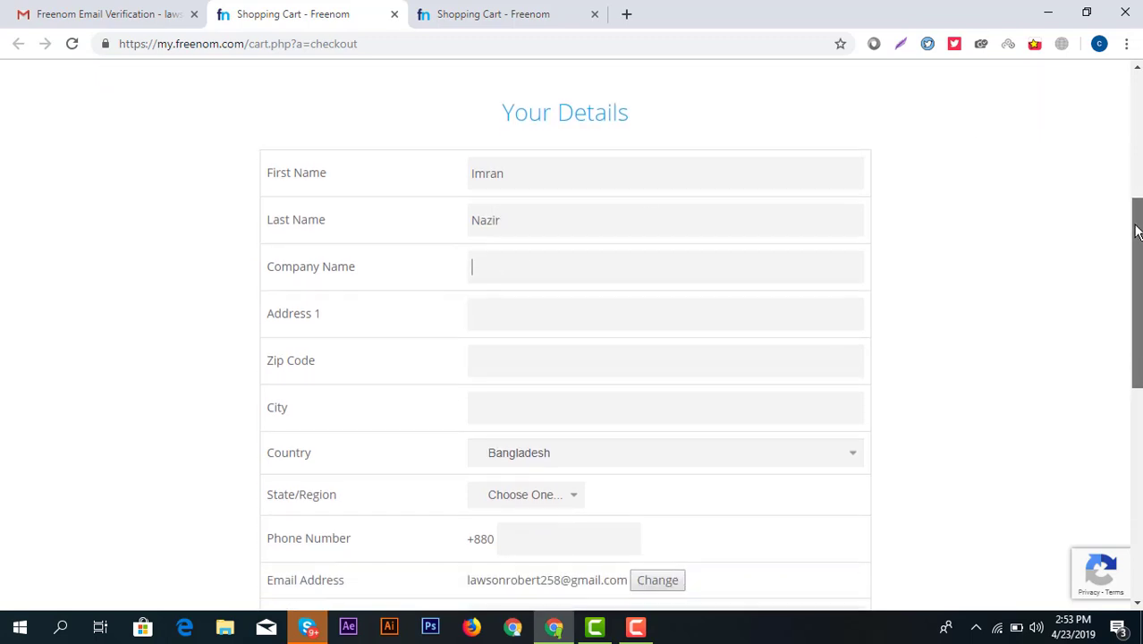
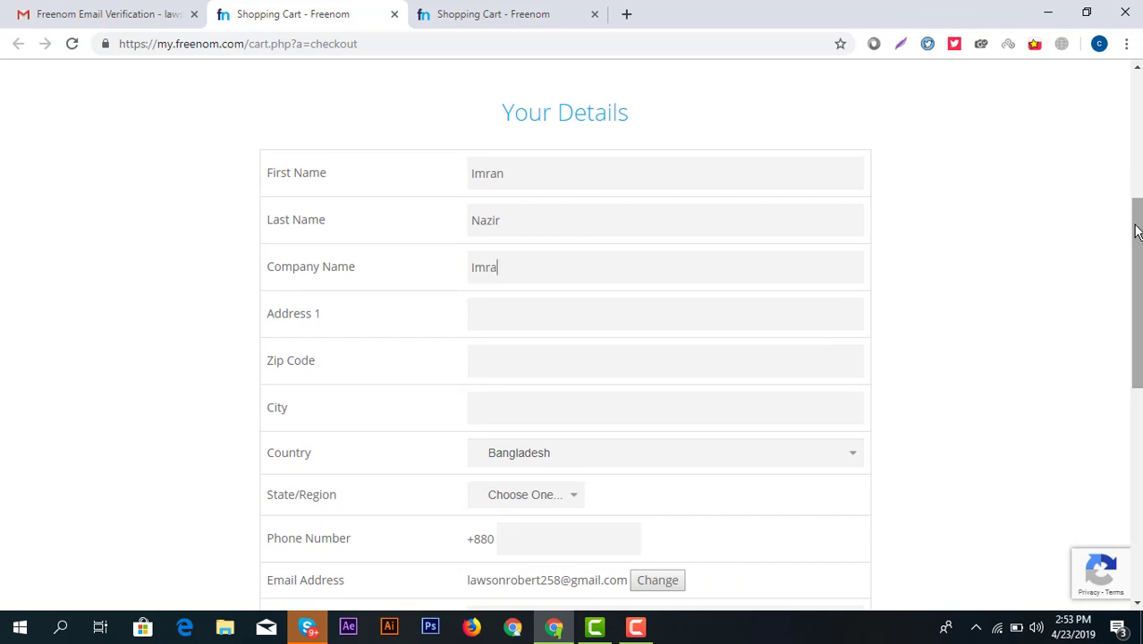
Step: Fill in the contact's street address, zip code and city
left_click(619, 320)
type("D")
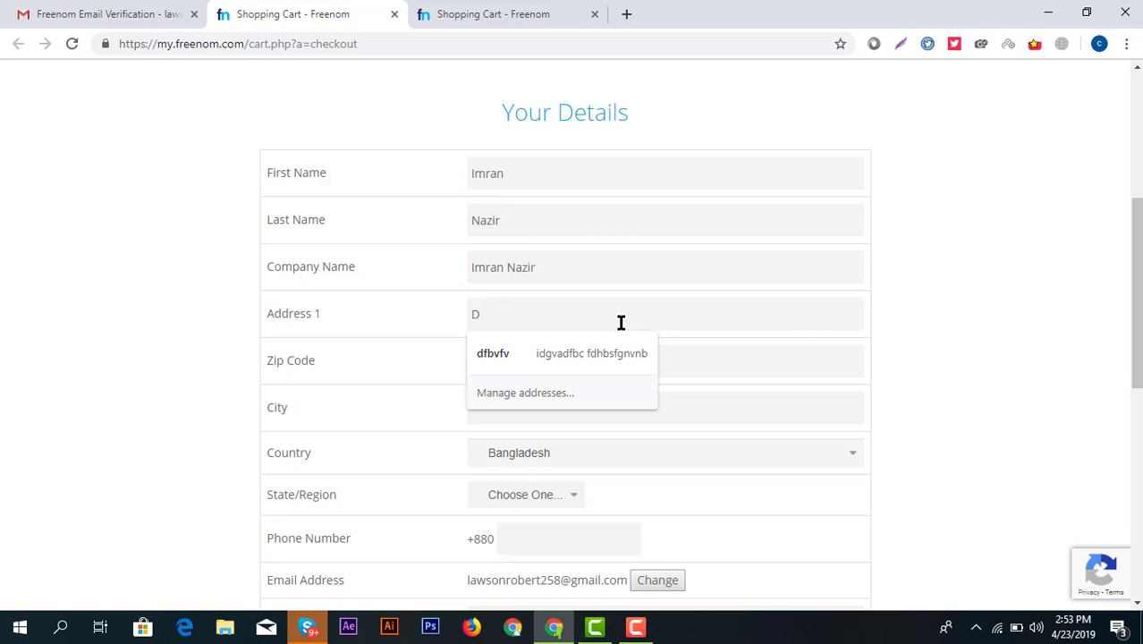
type("ha")
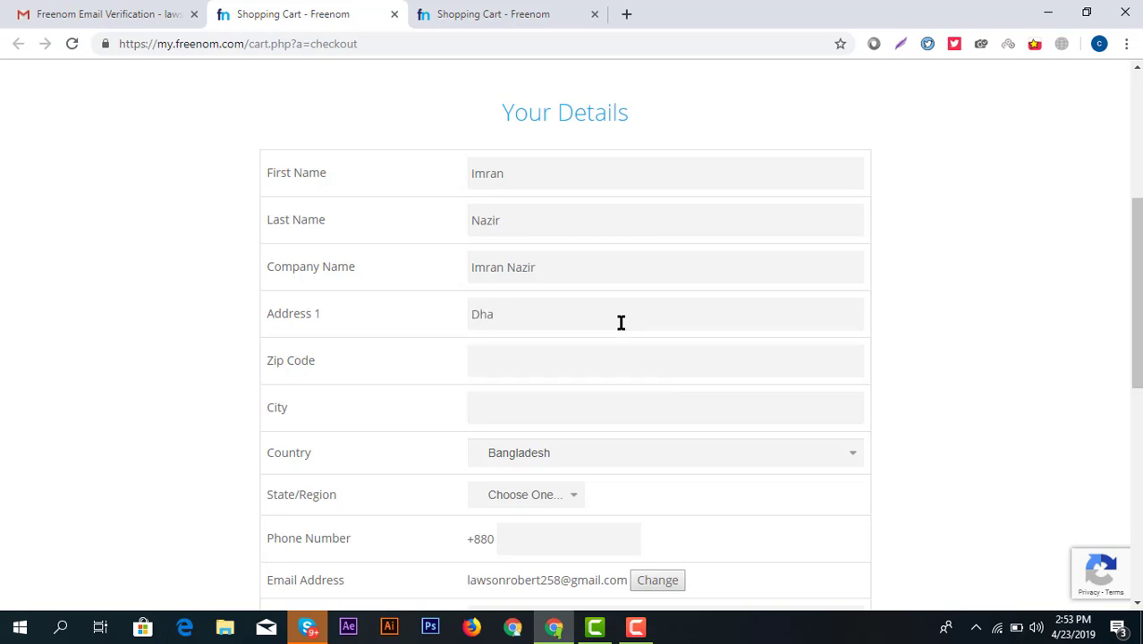
type("jaka, Bangladesh")
left_click(543, 357)
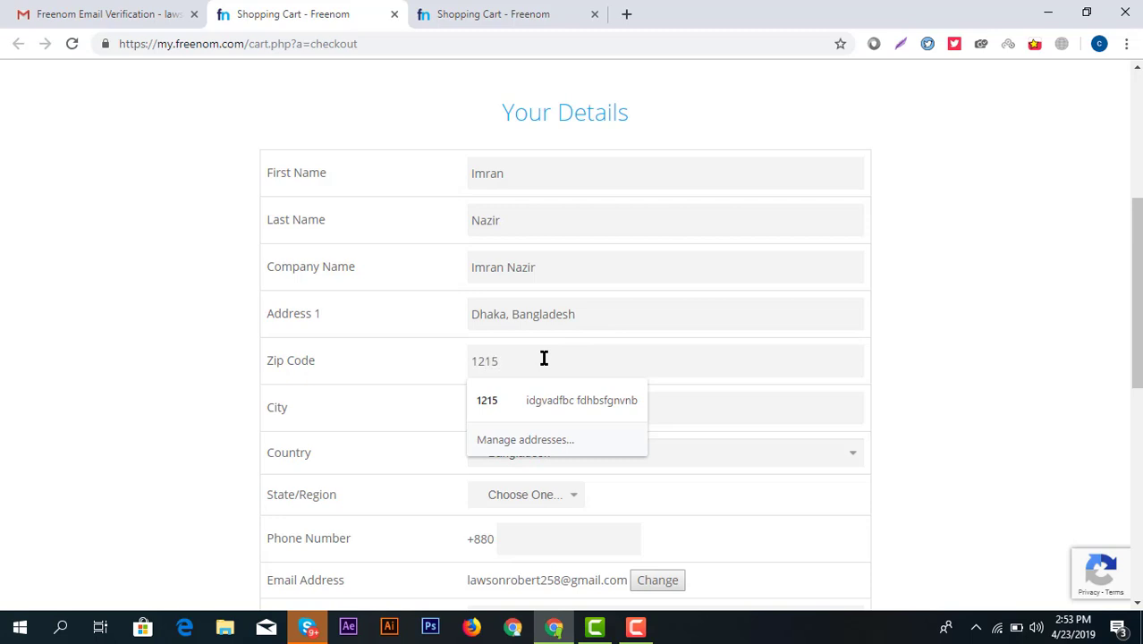
left_click(703, 415)
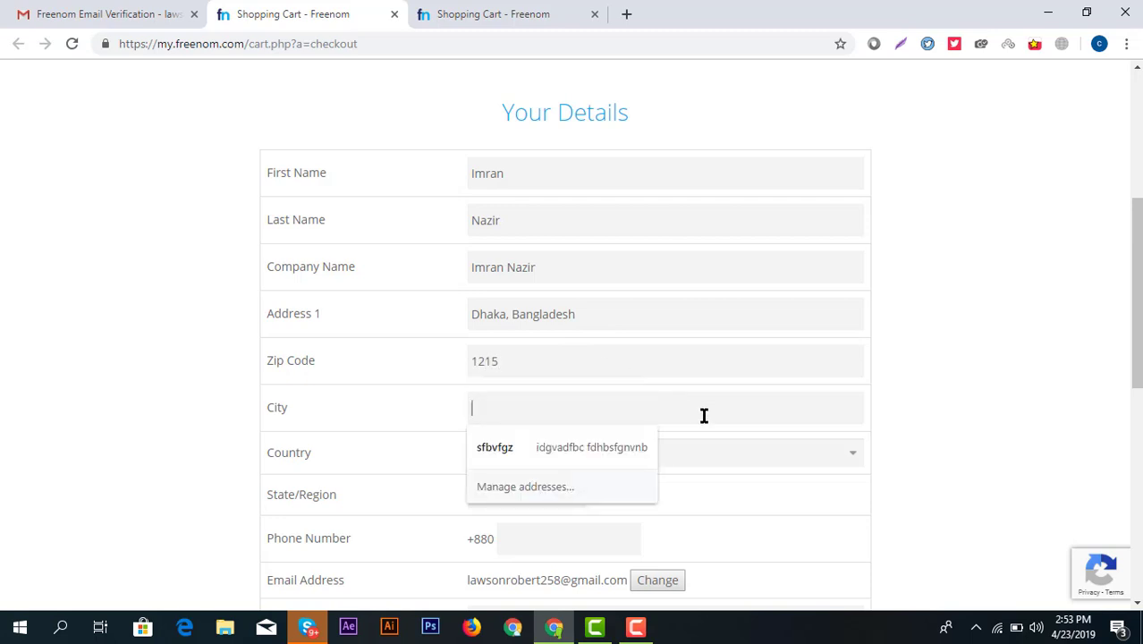
type("Dhaka")
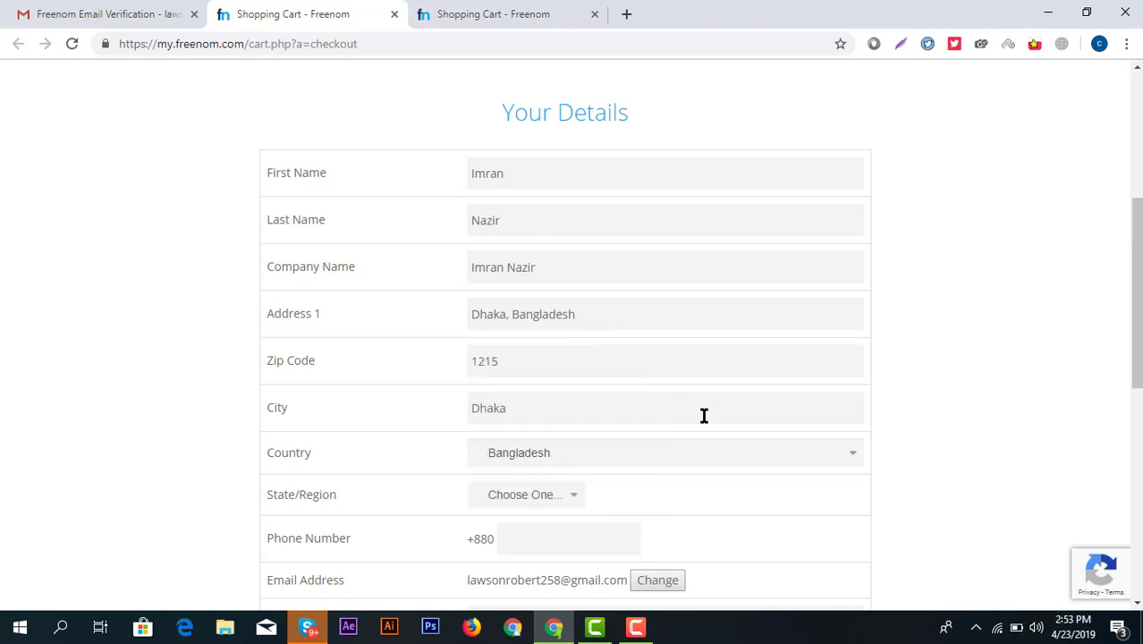
left_click_drag(1136, 295, 1136, 345)
Step: Choose Dhaka as State/Region and enter the contact's phone number
left_click(506, 352)
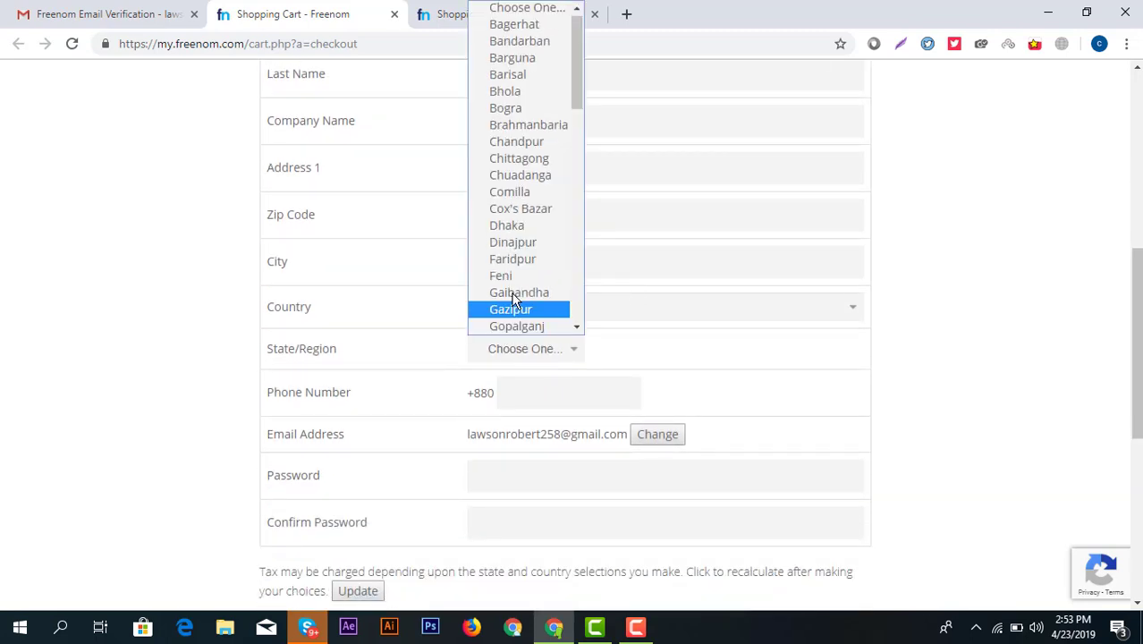
left_click(513, 226)
left_click(528, 394)
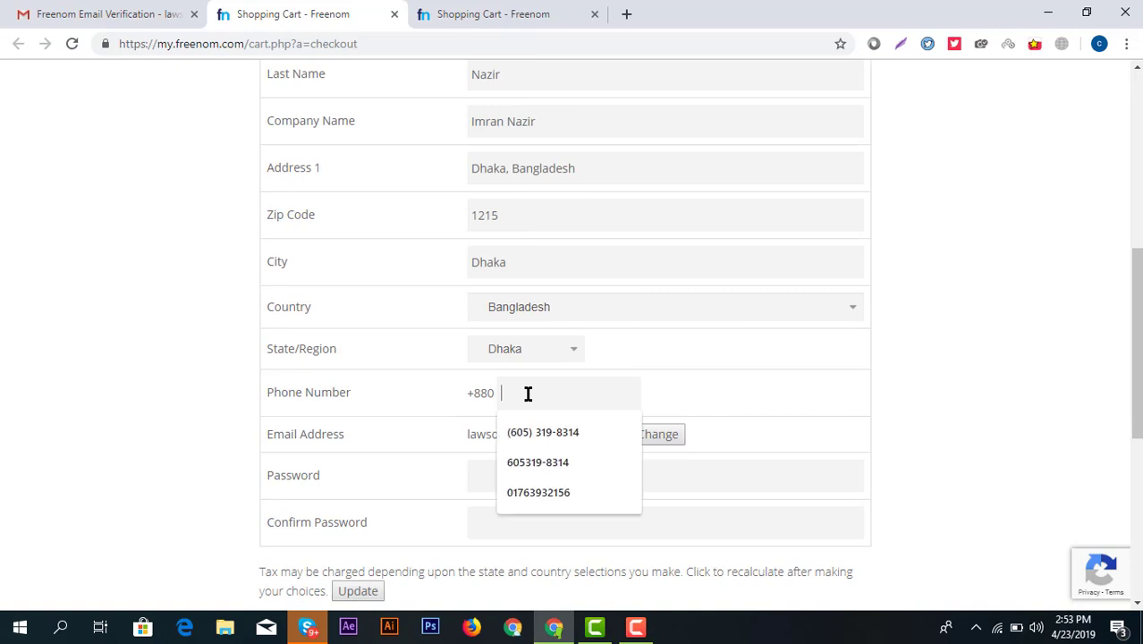
type("168")
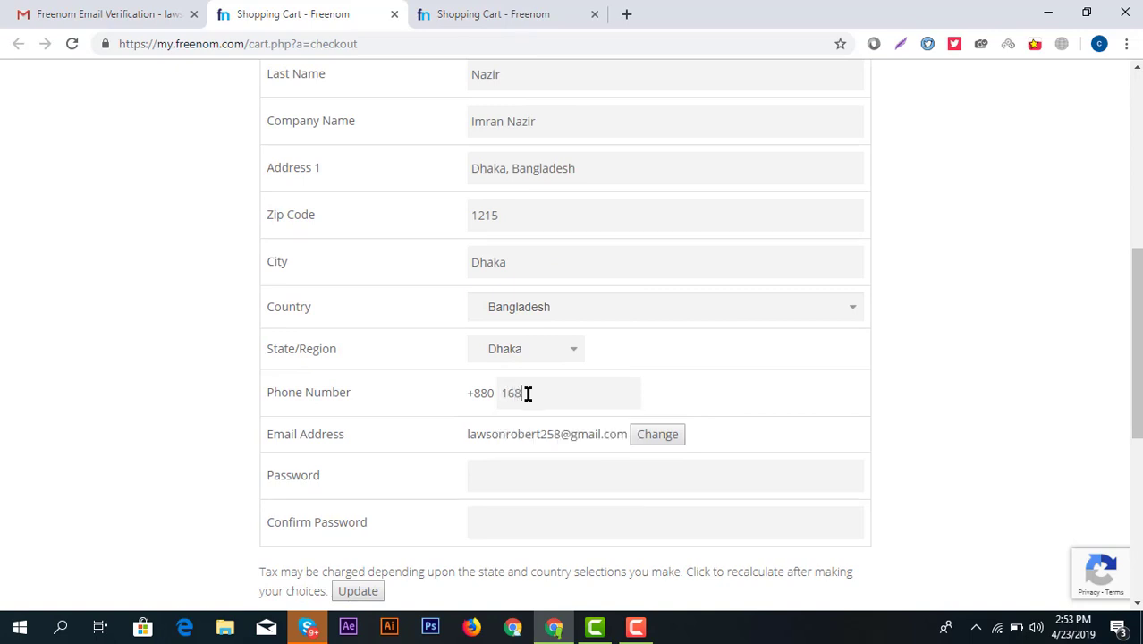
type("351009")
Step: Enter the account password and agree to the Terms & Conditions
left_click(509, 477)
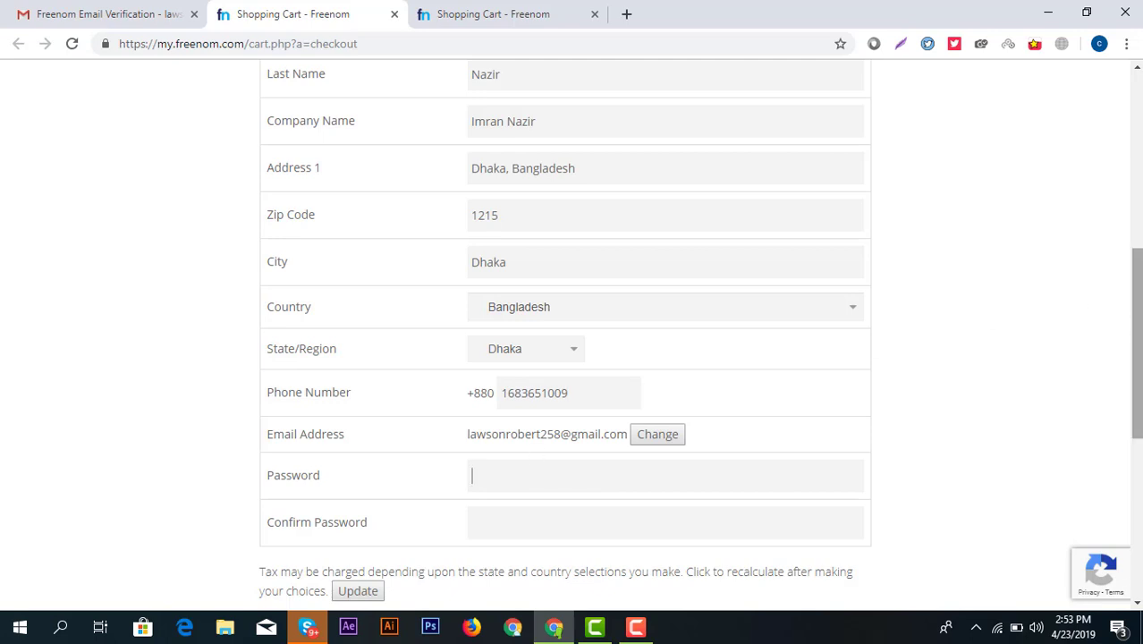
scroll(1135, 344, "down", 2)
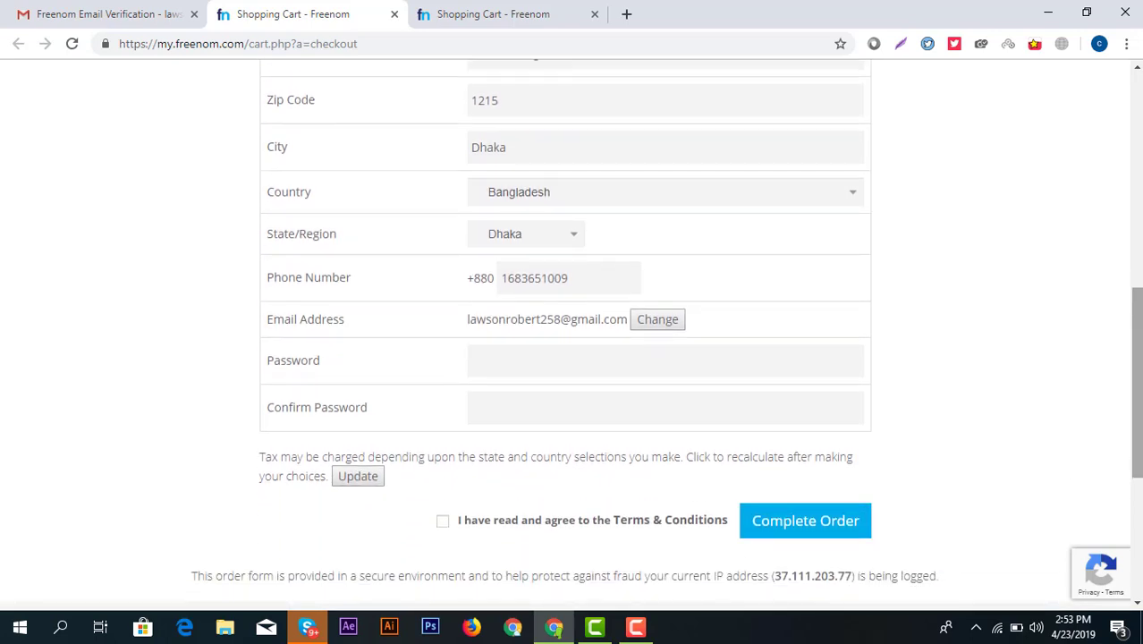
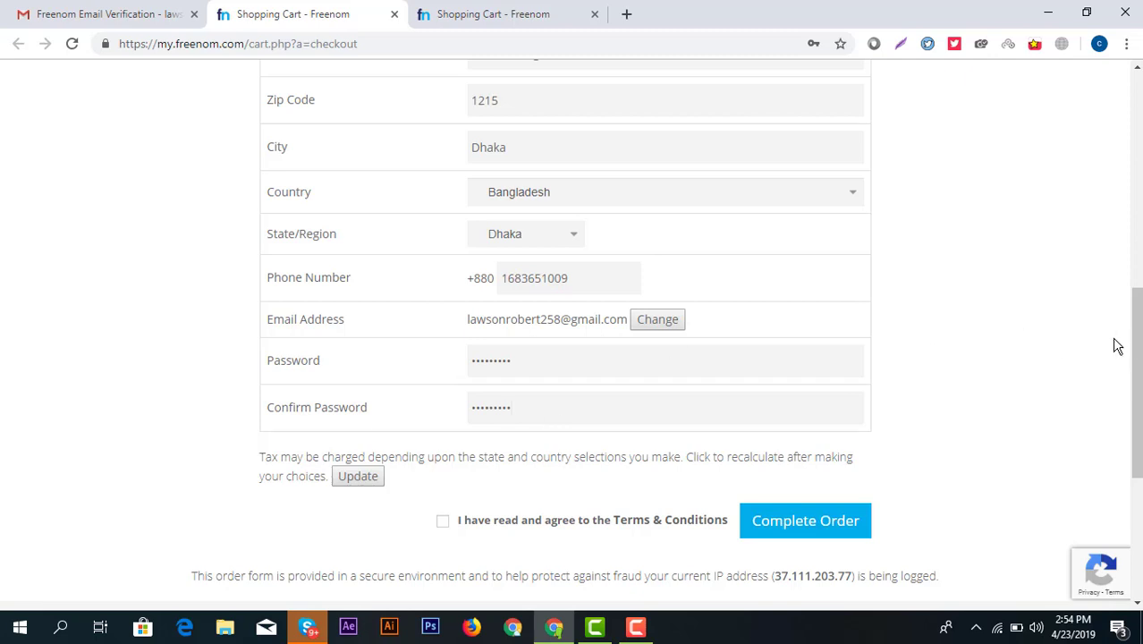
left_click_drag(1135, 348, 1136, 157)
scroll(688, 303, "down", 9)
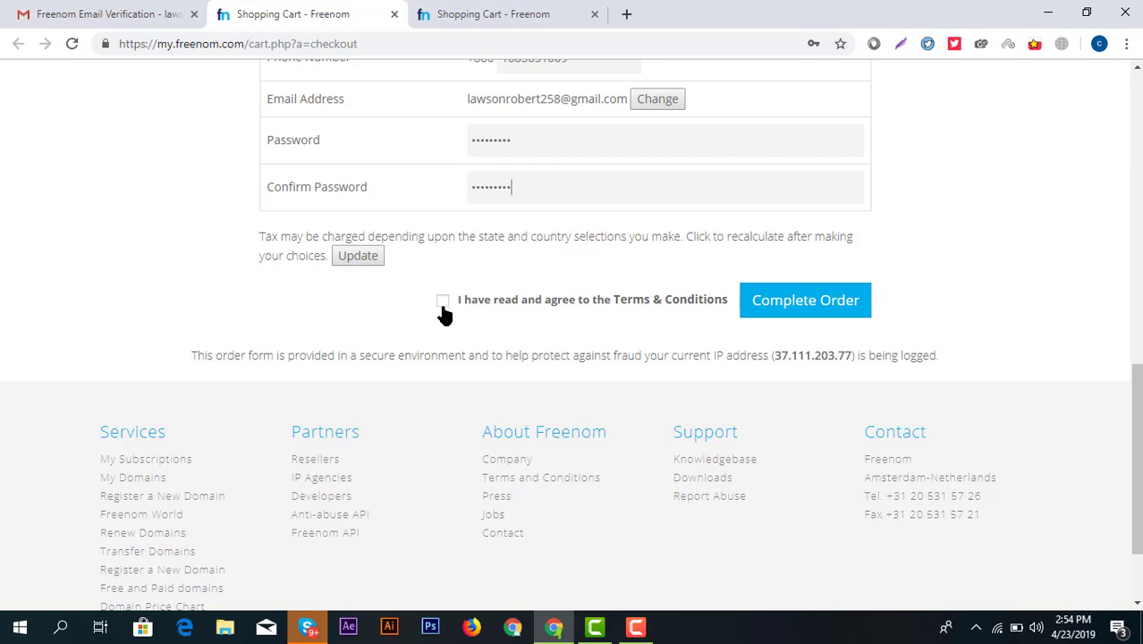
left_click(442, 301)
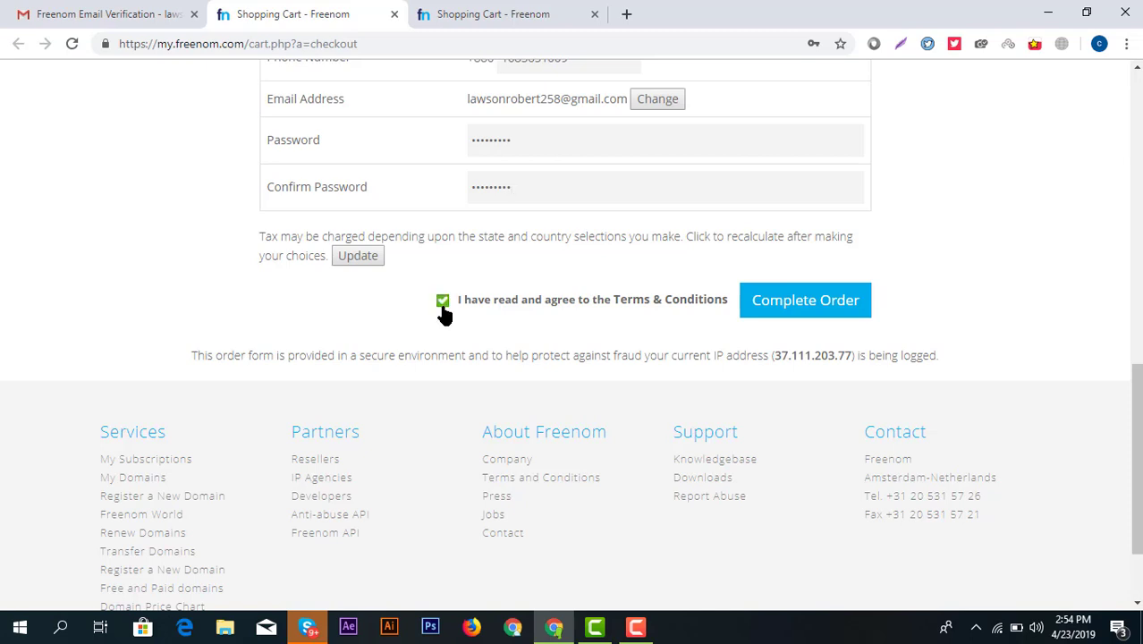
Step: Complete the order, decline saving the password, and go to the Client Area
left_click(774, 310)
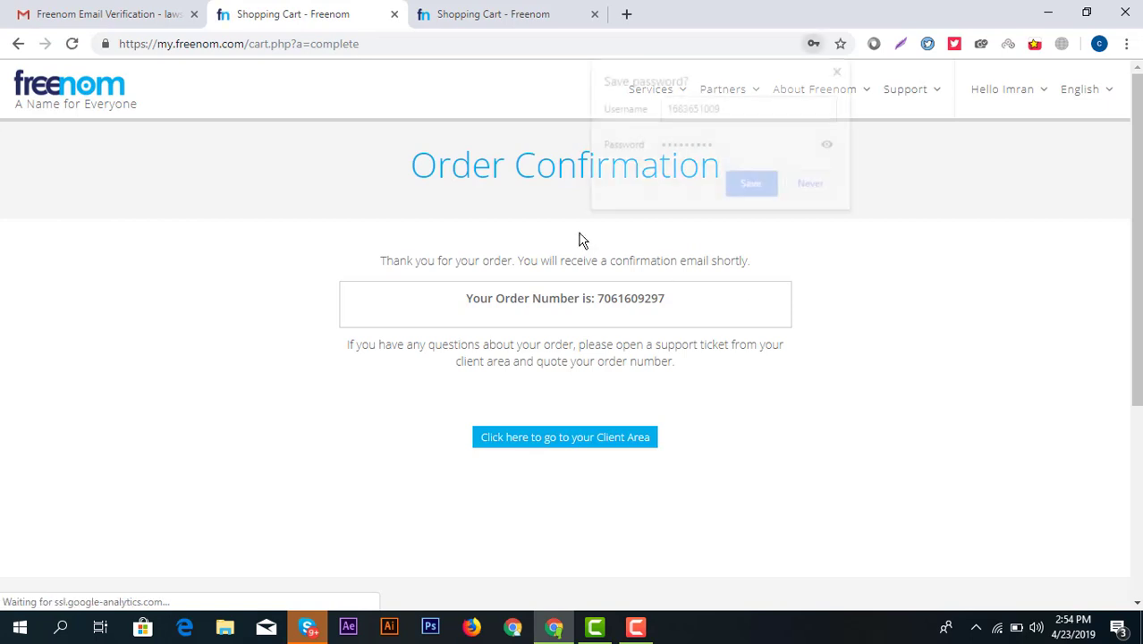
left_click(464, 188)
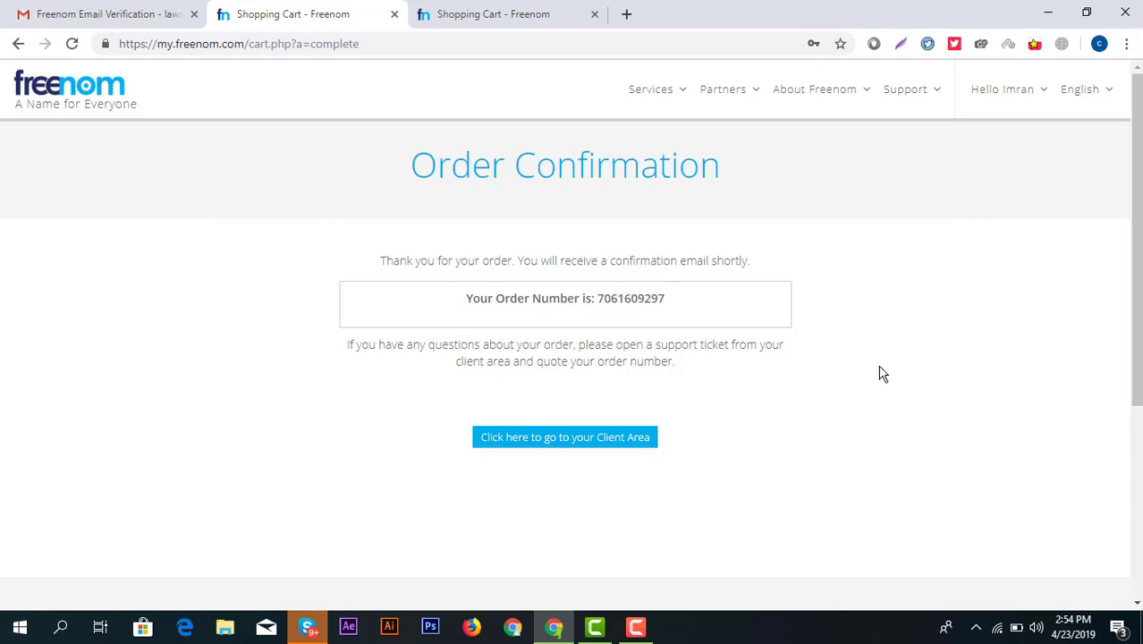
left_click(599, 450)
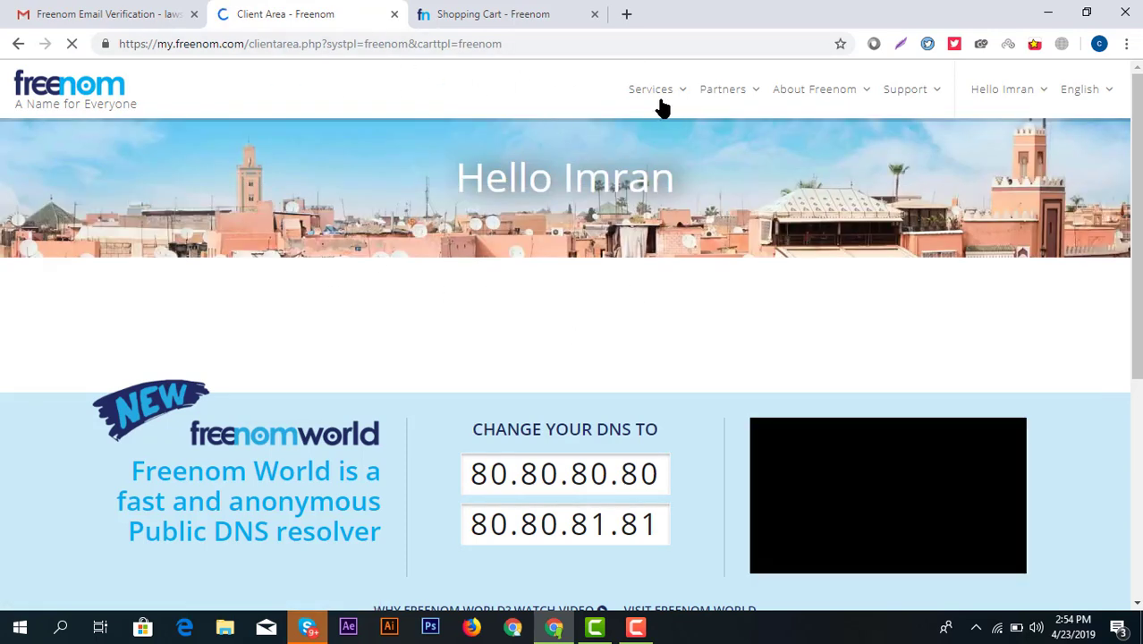
Step: Choose Services > My Domains, reaching the login form's e-mail field
left_click(653, 96)
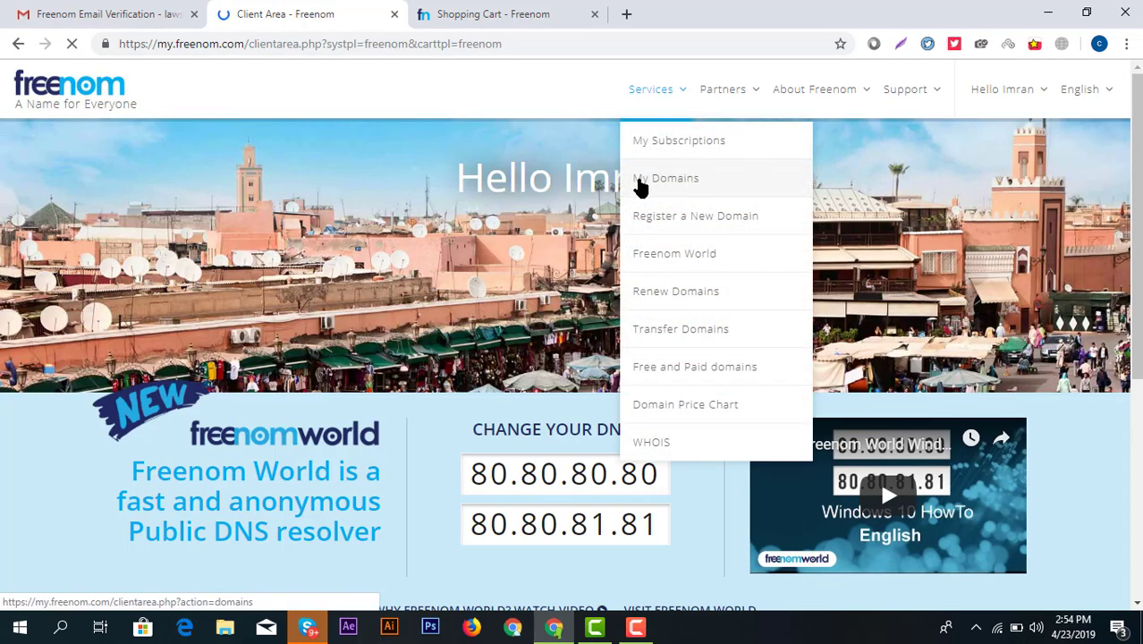
left_click(664, 181)
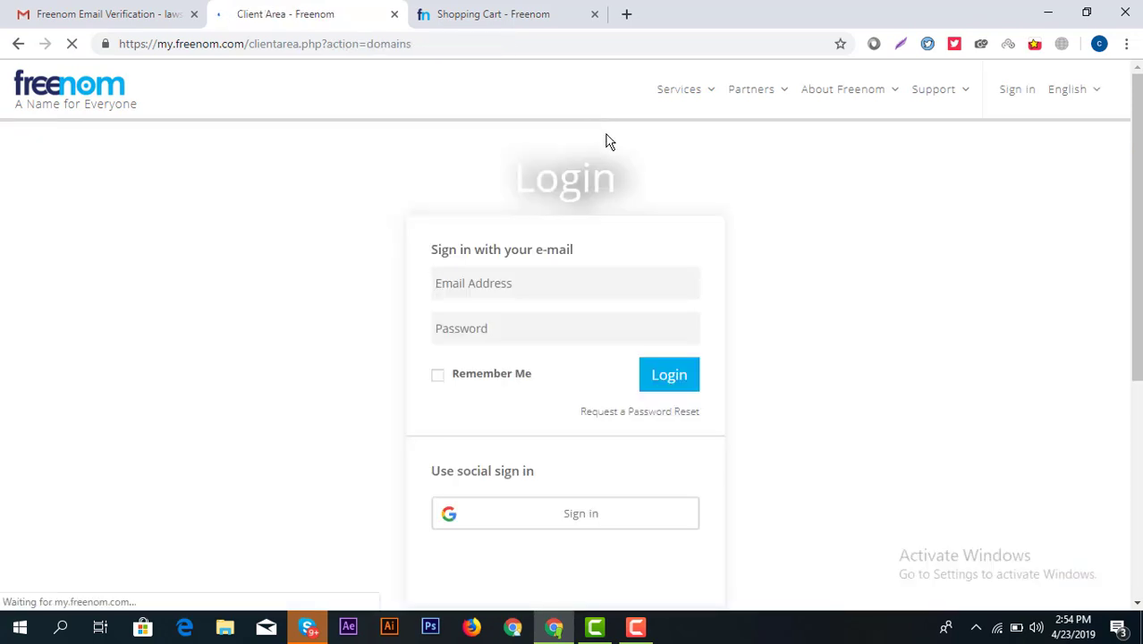
left_click(465, 277)
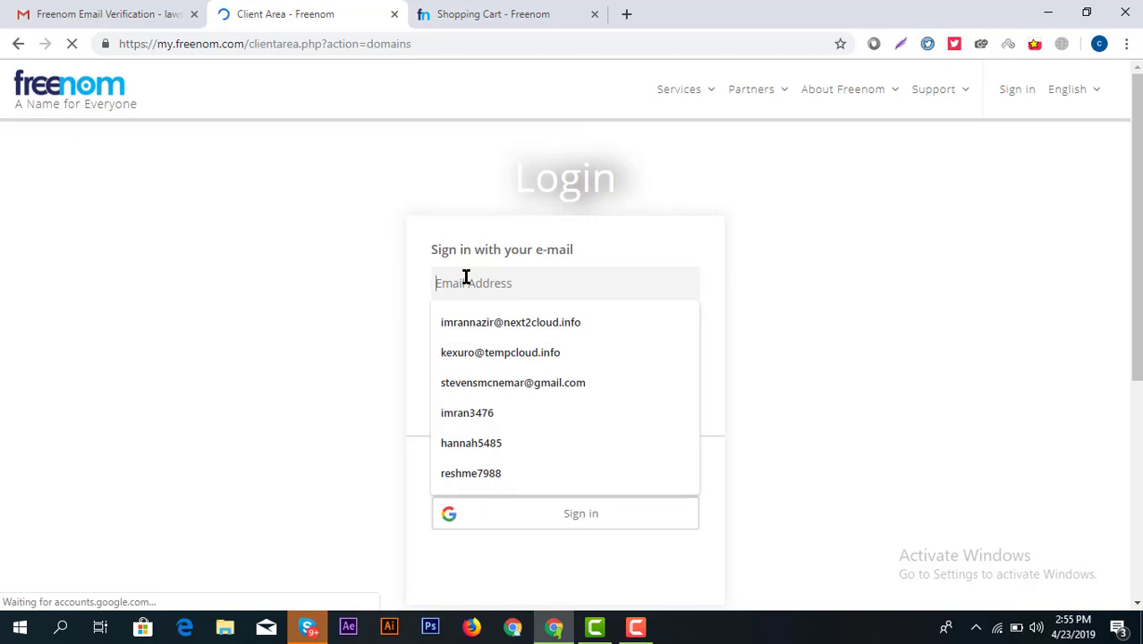
Step: Copy the account e-mail address from the Gmail account panel
left_click(105, 13)
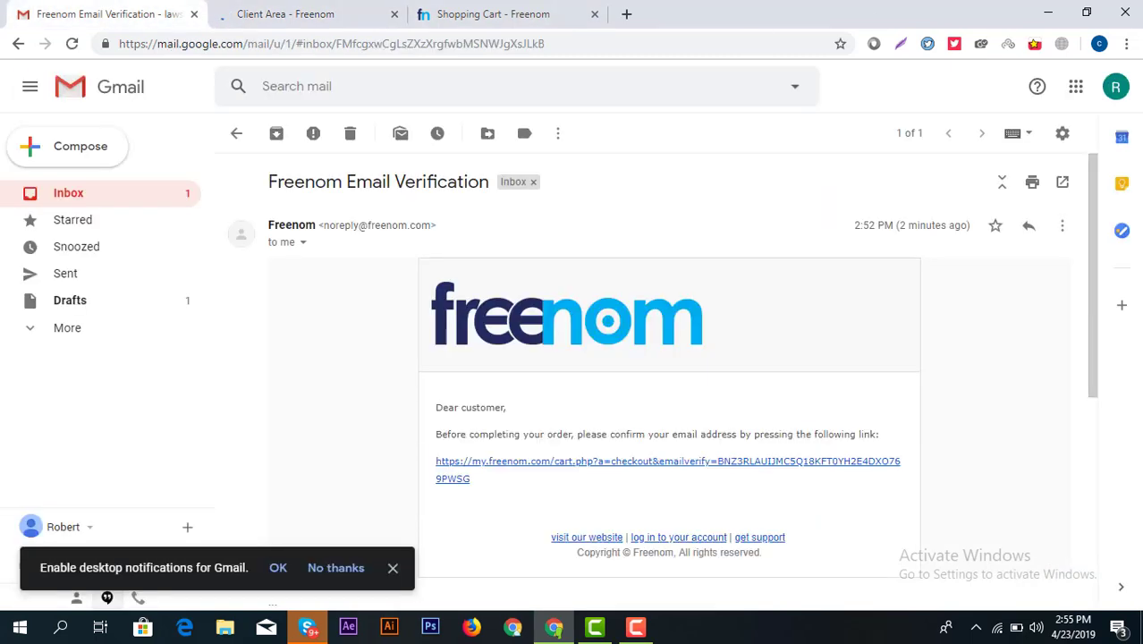
left_click(1114, 89)
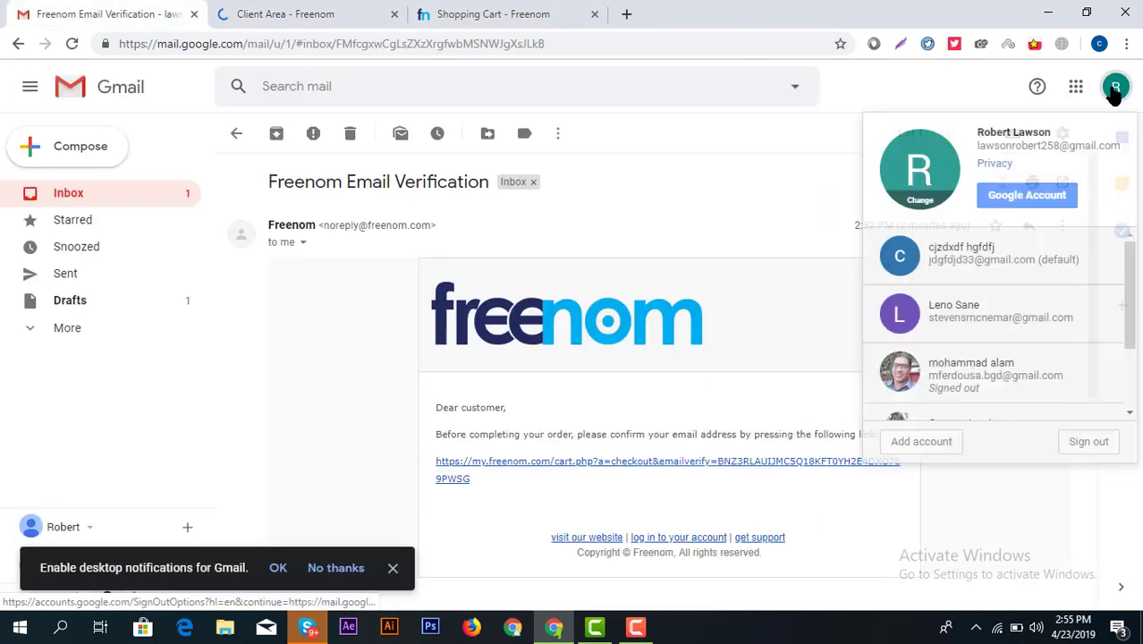
triple_click(1017, 146)
right_click(1037, 157)
left_click(989, 161)
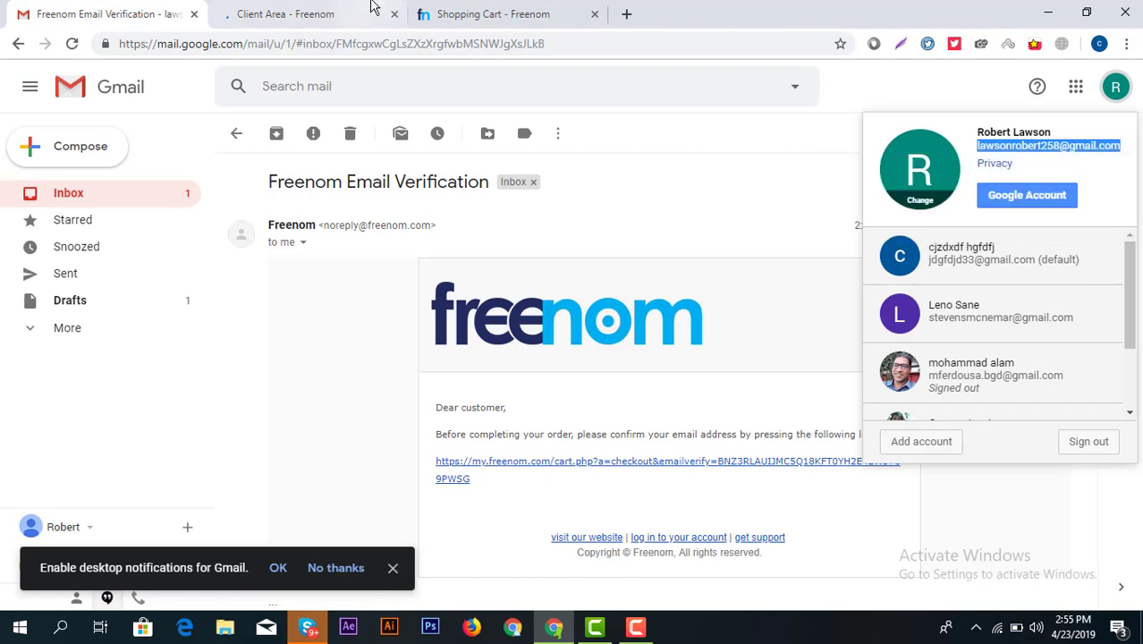
left_click(357, 13)
Step: Log in with the pasted e-mail and the account password to view My Domains
left_click(510, 283)
key("ctrl+v")
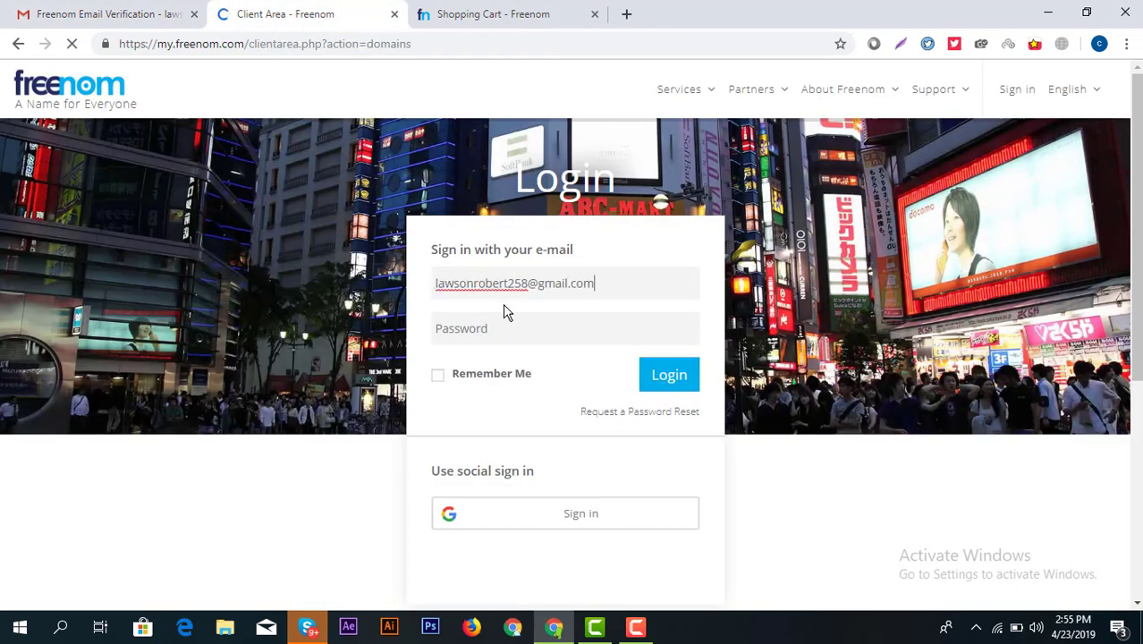
left_click(488, 325)
type("•••••")
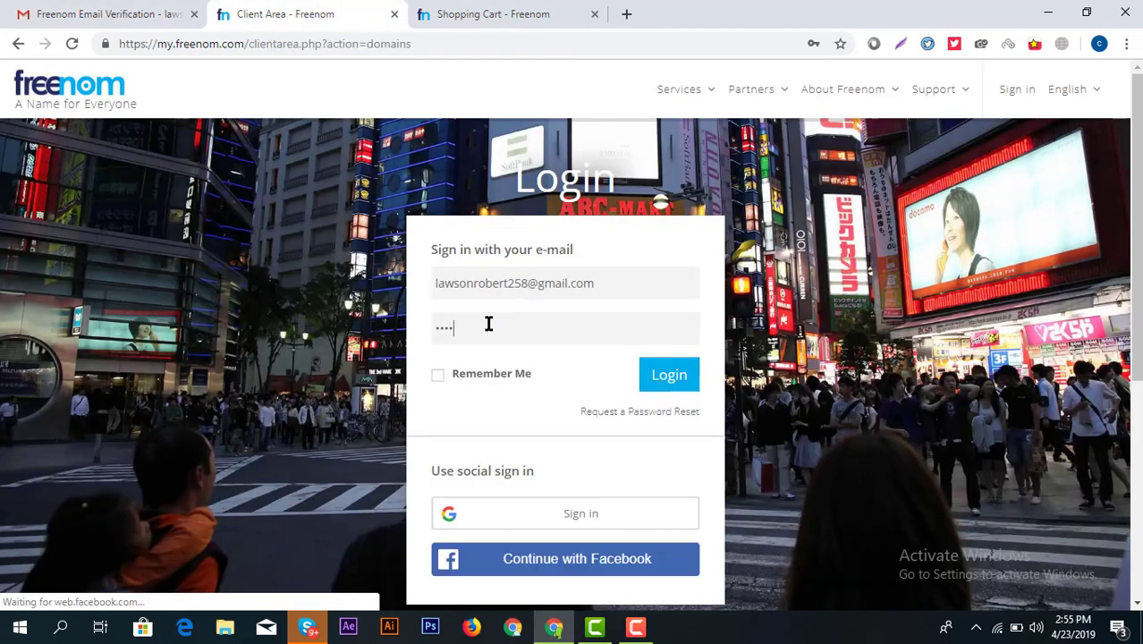
key("Return")
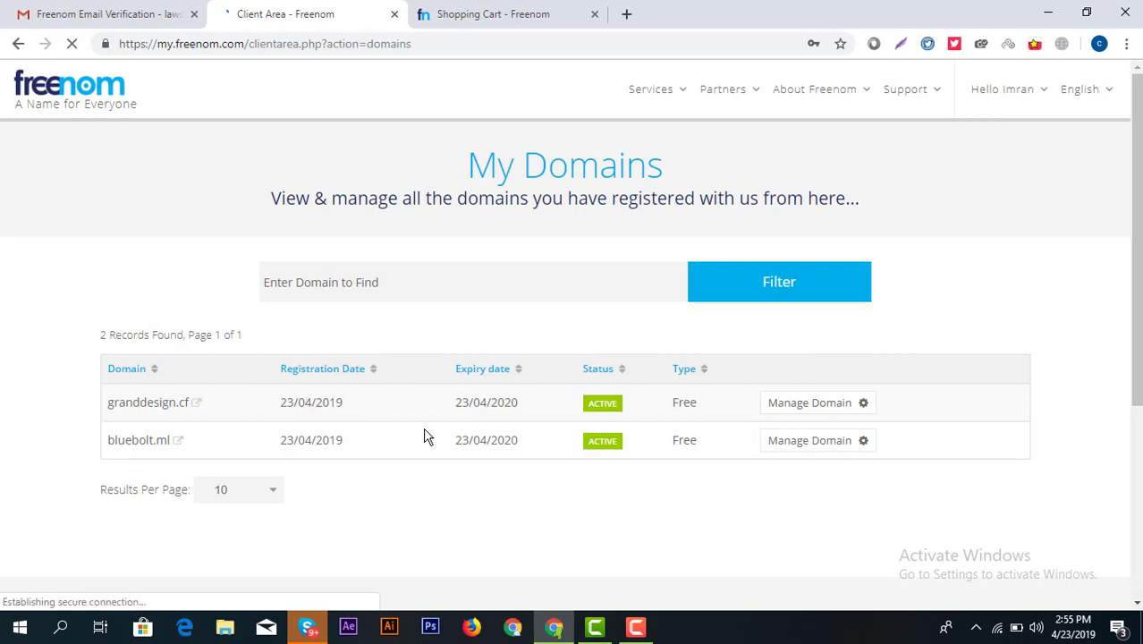
left_click(1062, 161)
scroll(312, 331, "down", 1)
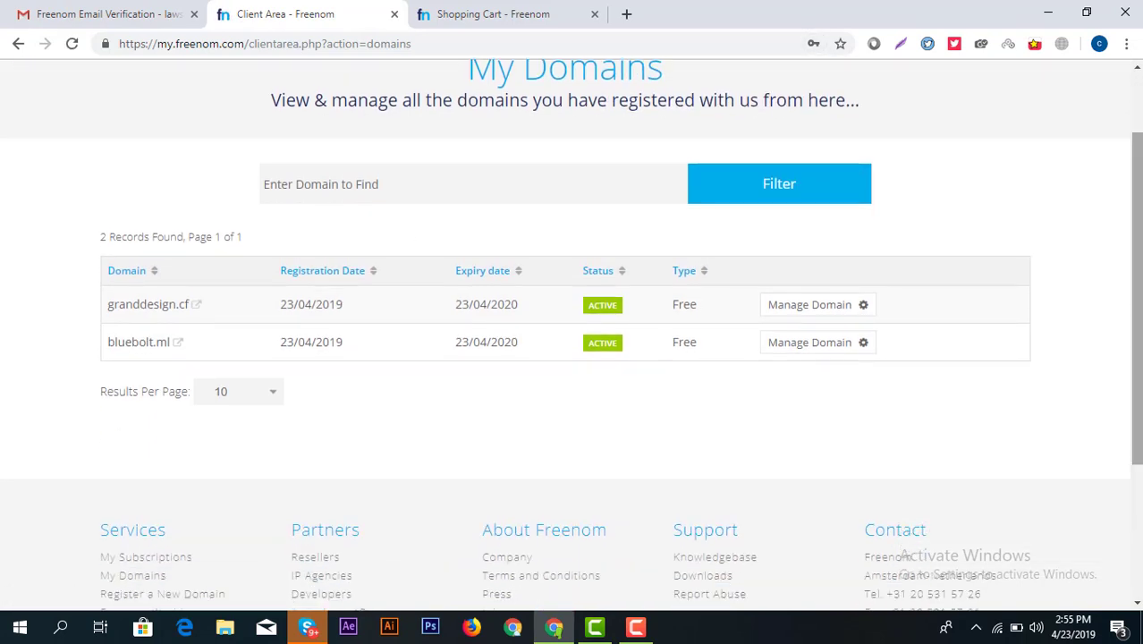